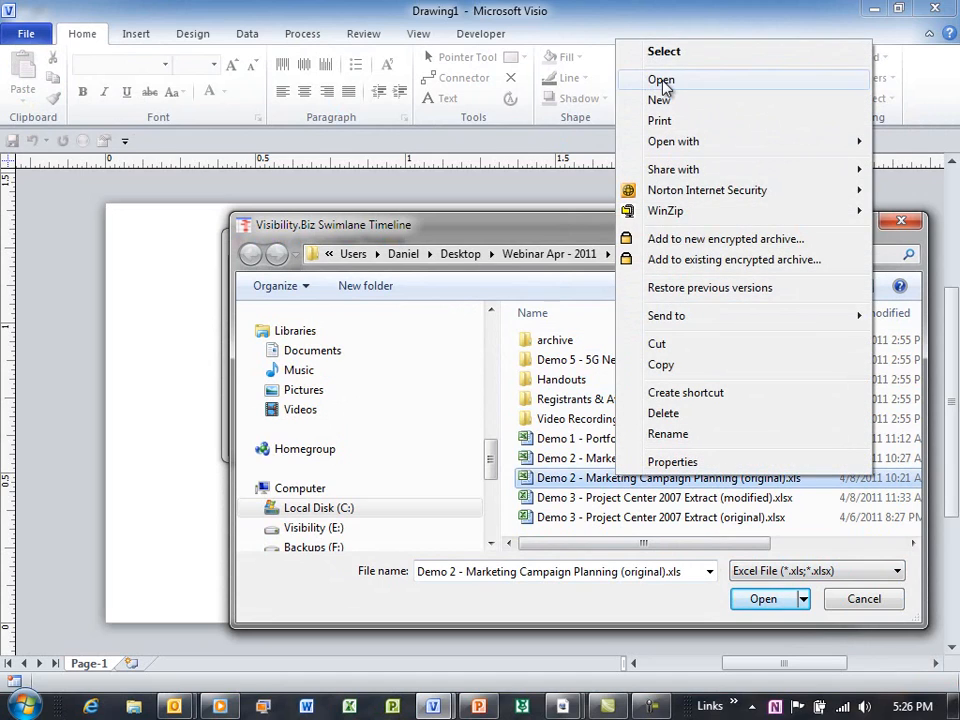
Step: Open Demo 2 - Marketing Campaign Planning (original).xls in Excel and examine the Name, Outline_Number and Percent_Complete columns
{"action": "left_click", "coordinate": [662, 82]}
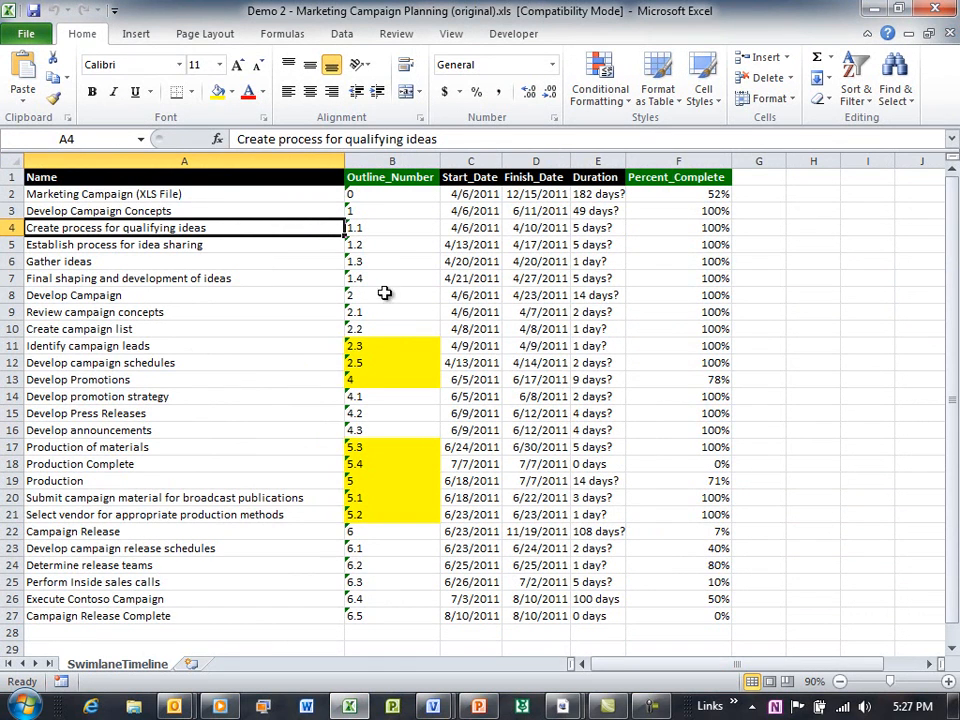
{"action": "left_click", "coordinate": [266, 160]}
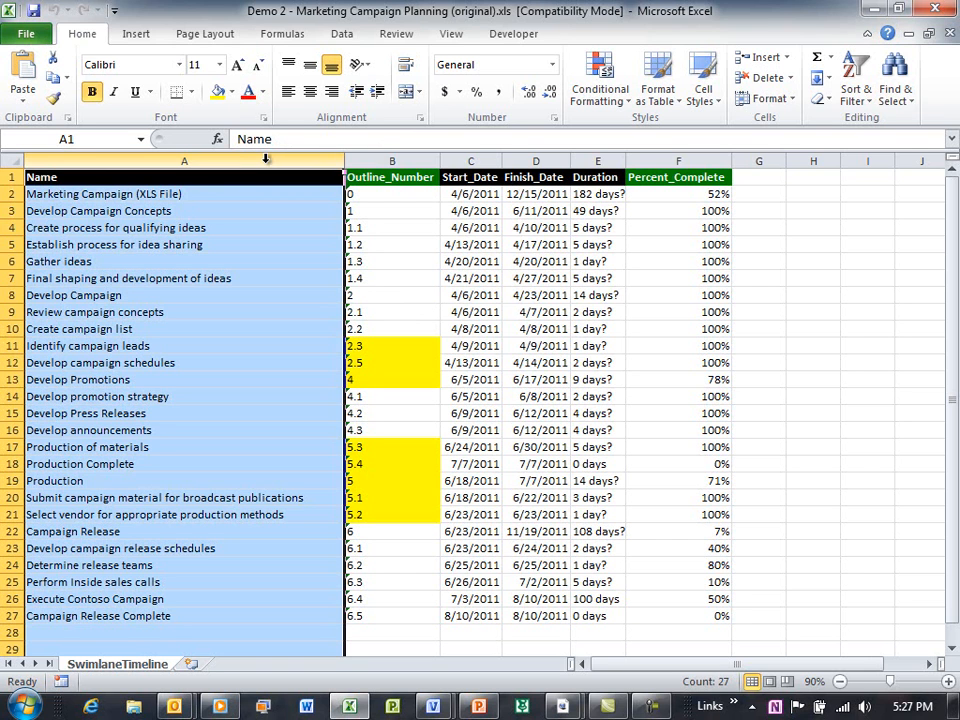
{"action": "left_click", "coordinate": [216, 195]}
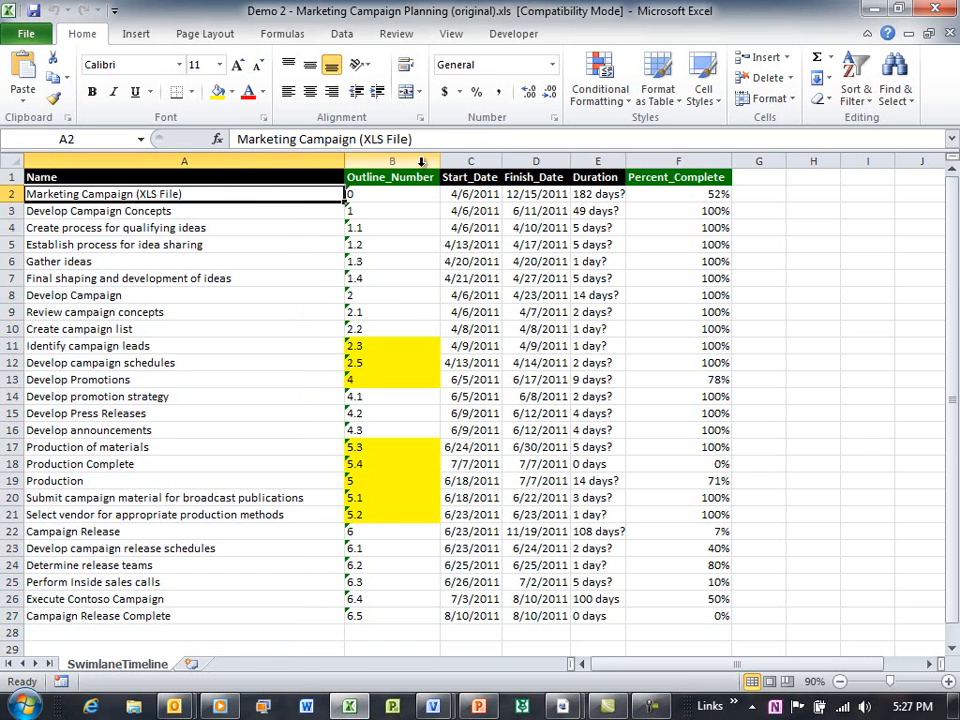
{"action": "left_click", "coordinate": [421, 162]}
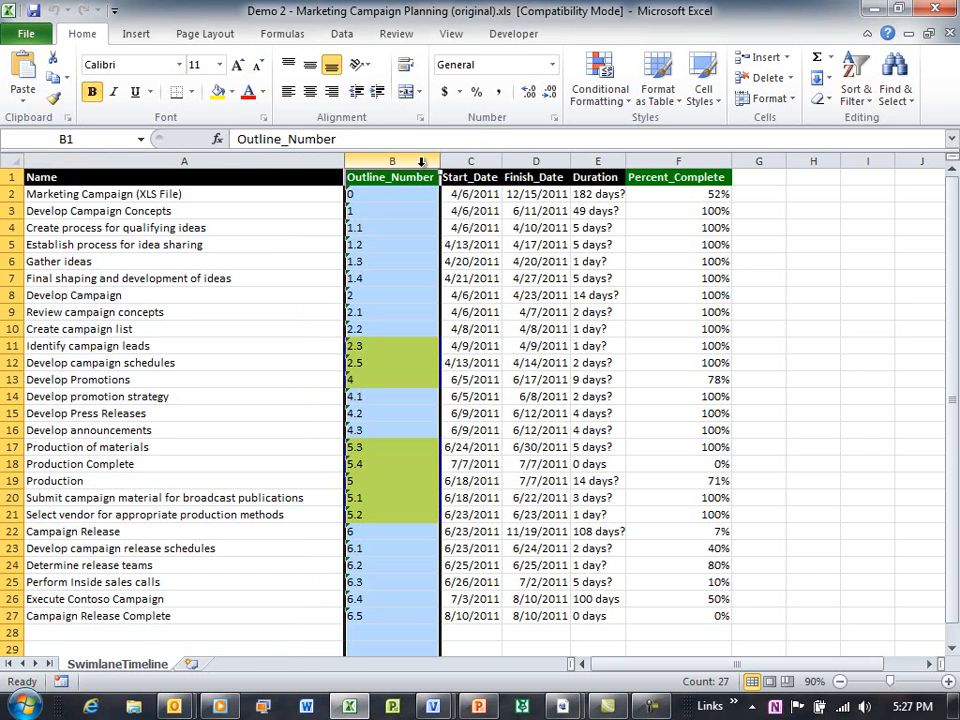
{"action": "left_click_drag", "start_coordinate": [368, 194], "coordinate": [193, 195]}
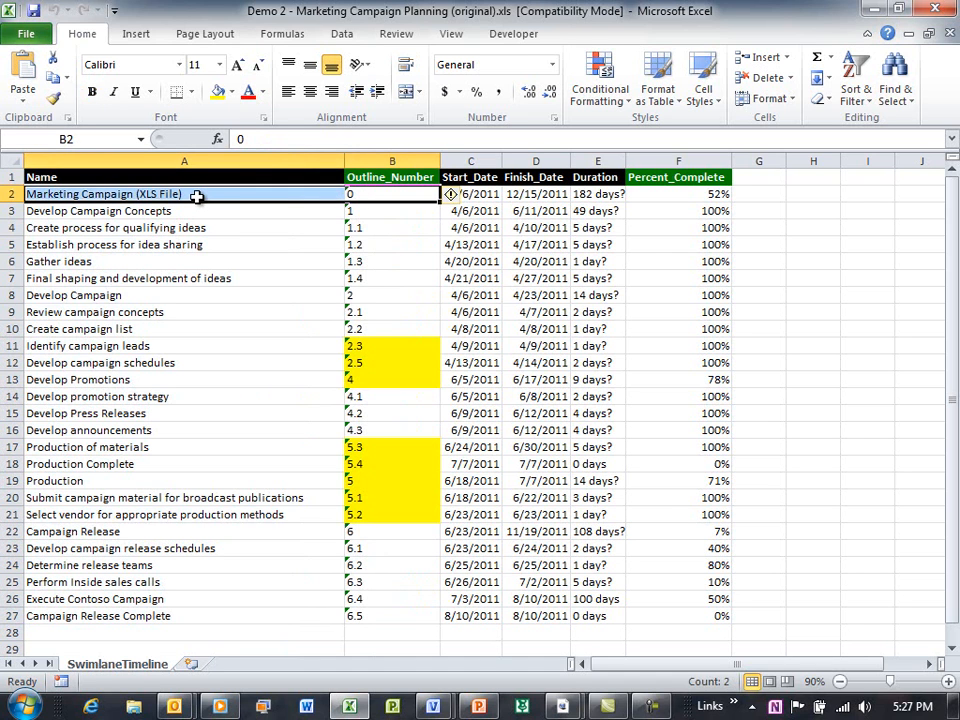
{"action": "left_click_drag", "start_coordinate": [379, 207], "coordinate": [130, 212]}
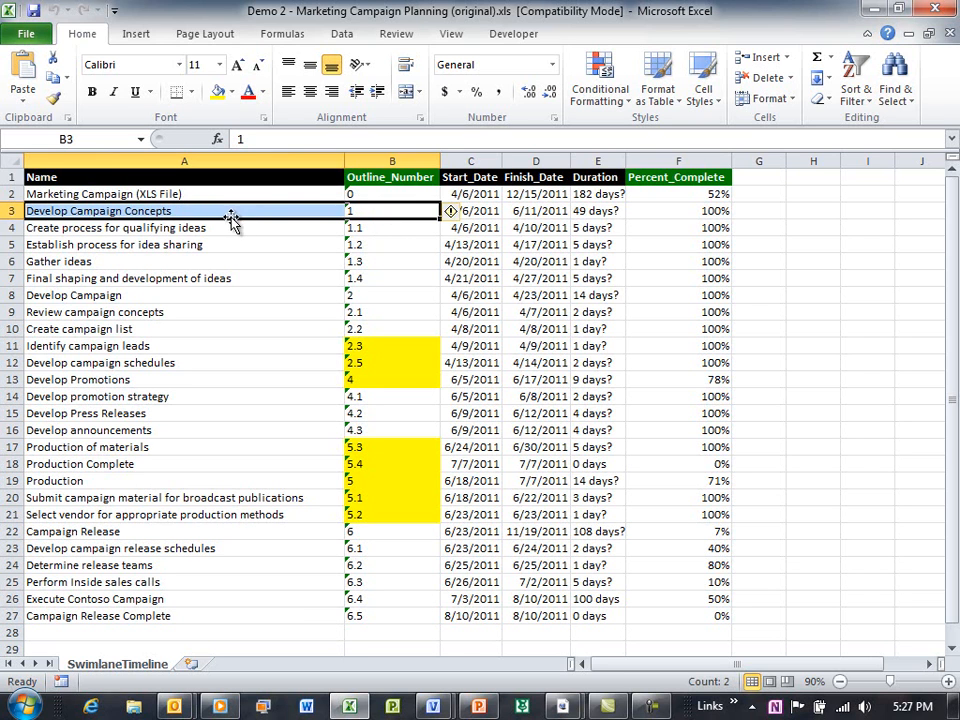
{"action": "left_click_drag", "start_coordinate": [400, 279], "coordinate": [189, 260]}
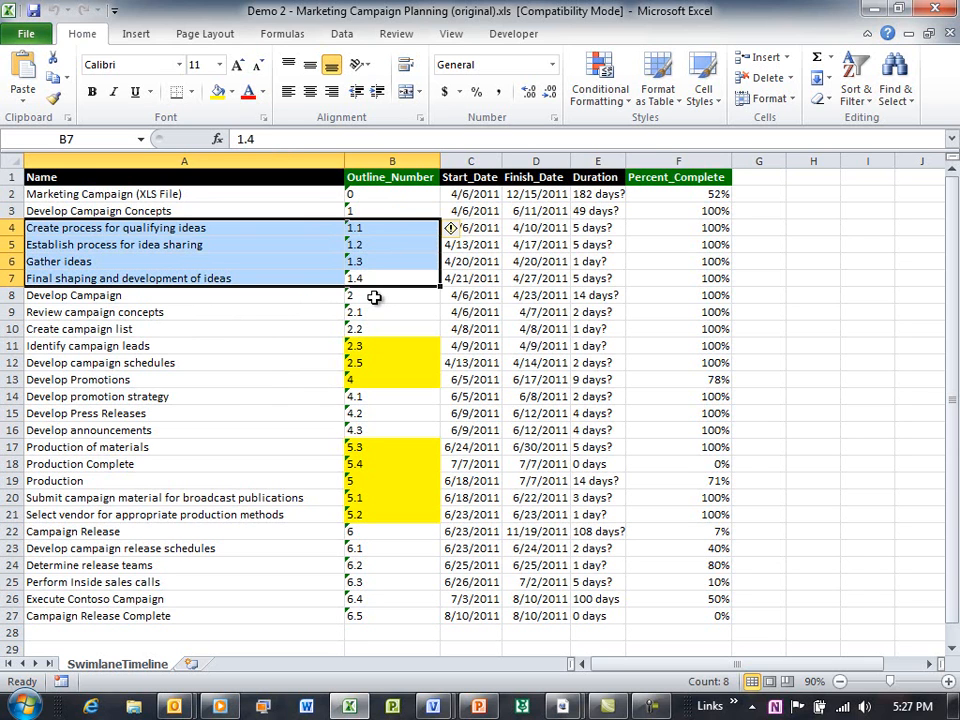
{"action": "left_click", "coordinate": [680, 161]}
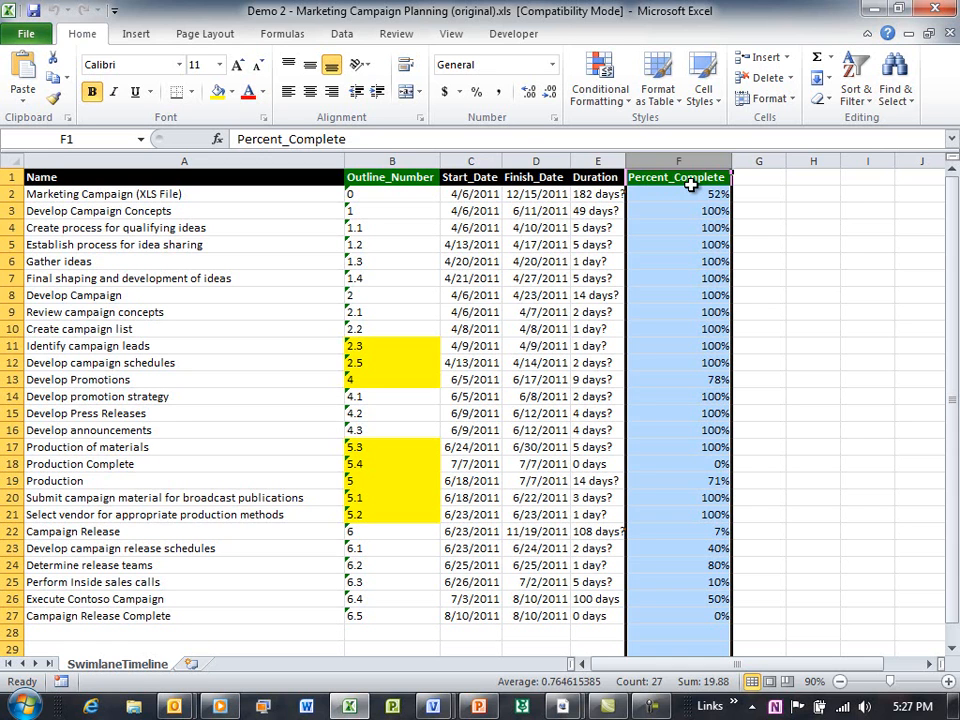
Step: Examine the yellow-highlighted outline numbers in rows 11 to 13 and from row 17 down
{"action": "left_click_drag", "start_coordinate": [393, 346], "coordinate": [414, 372]}
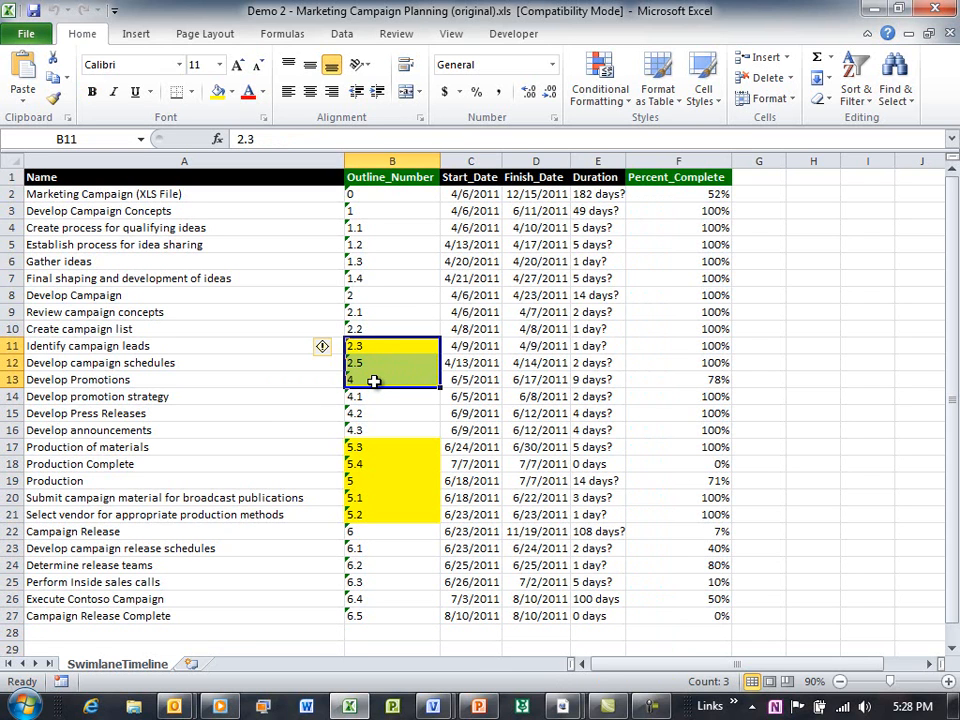
{"action": "mouse_move", "coordinate": [377, 349]}
{"action": "left_mouse_down"}
{"action": "mouse_move", "coordinate": [377, 371]}
{"action": "mouse_move", "coordinate": [380, 363]}
{"action": "left_mouse_up"}
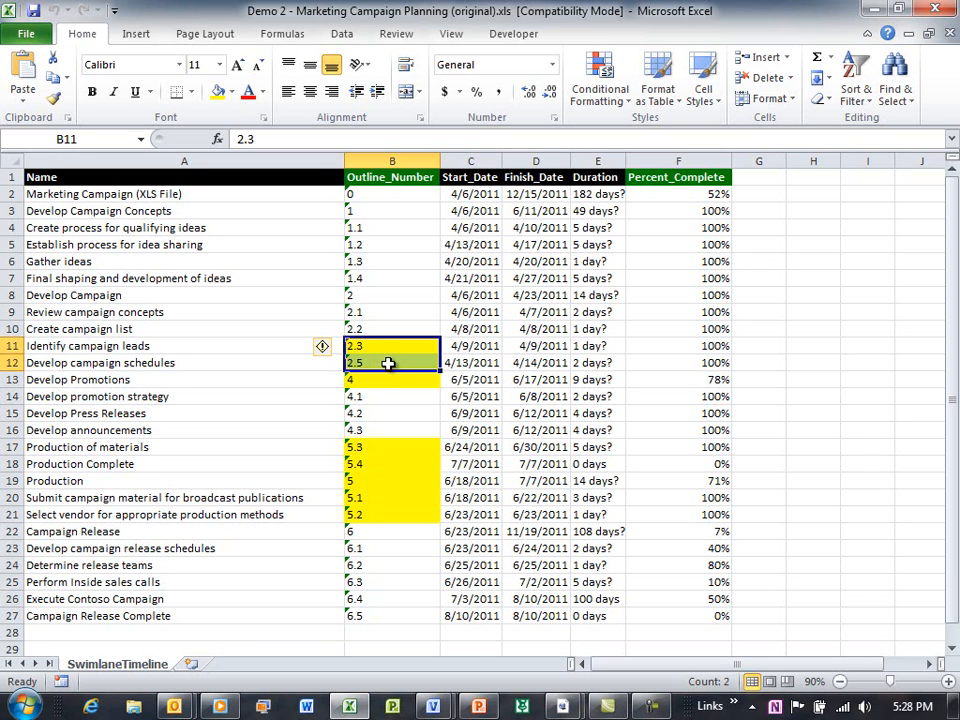
{"action": "left_click_drag", "start_coordinate": [416, 443], "coordinate": [414, 518]}
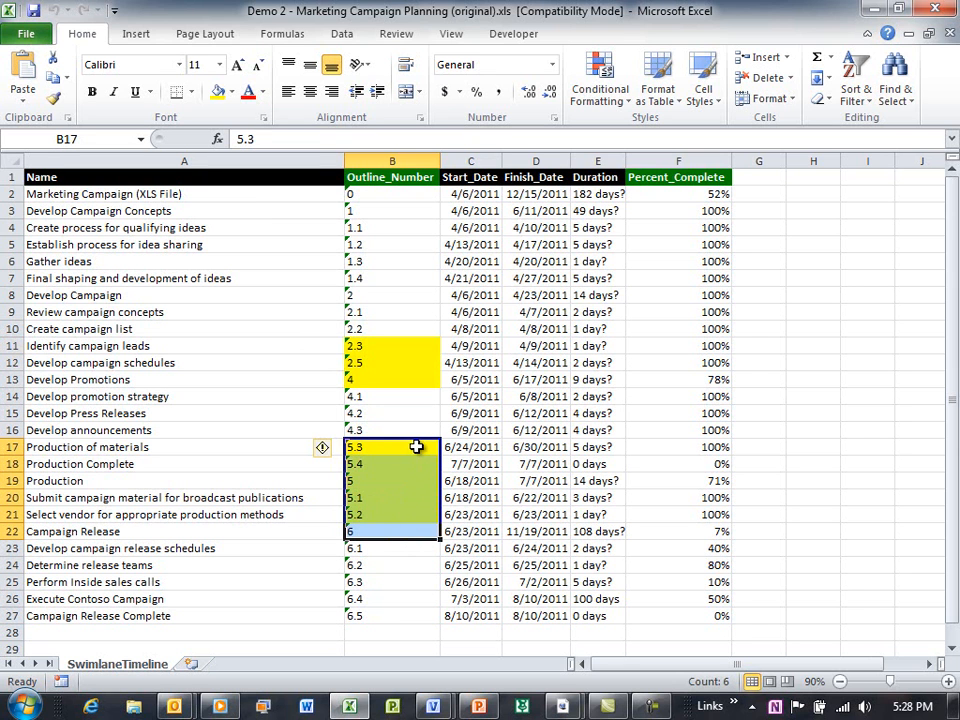
Step: Close the workbook and generate the swimlane timeline in Visio from Demo 2 - Marketing Campaign Planning (original).xls
{"action": "left_click", "coordinate": [938, 8]}
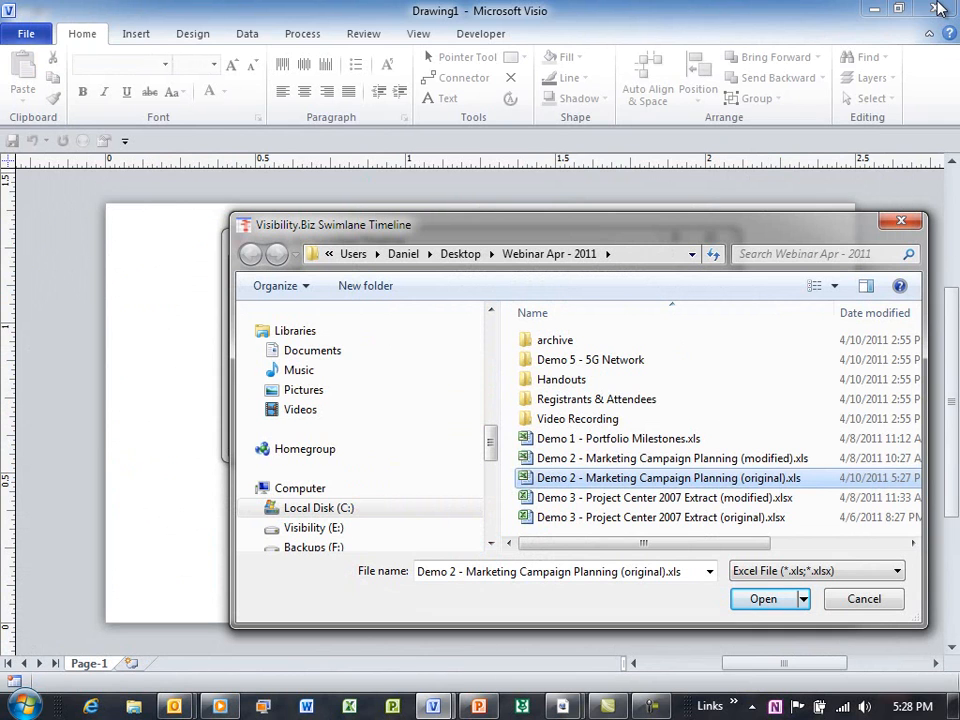
{"action": "double_click", "coordinate": [628, 480]}
{"action": "left_click", "coordinate": [609, 432]}
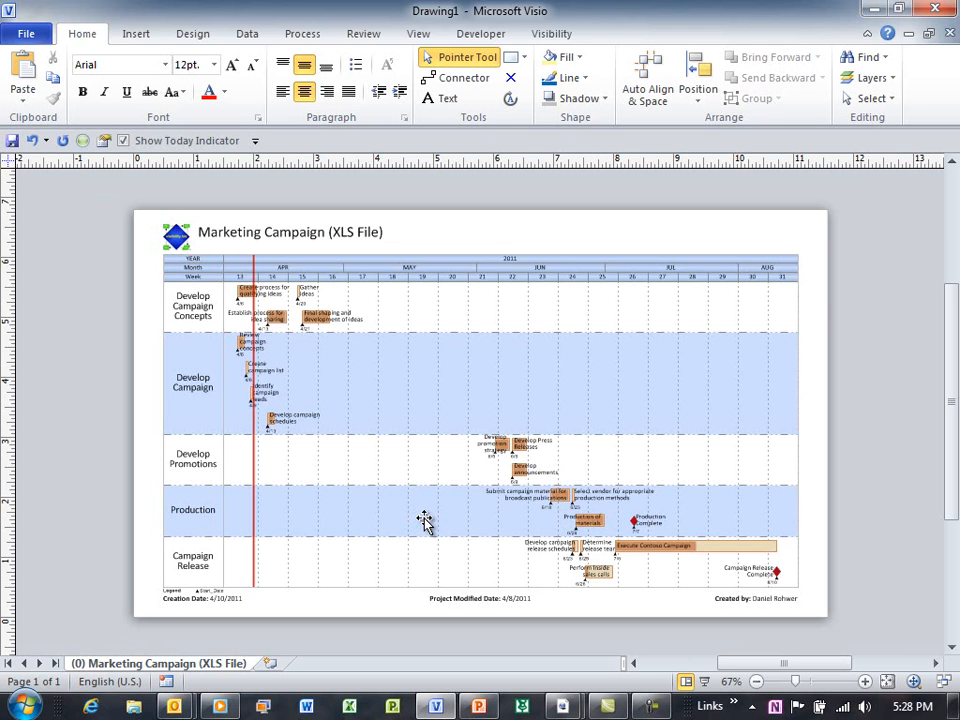
Step: Inspect the generated timeline's title, its swimlanes and the tasks and milestones at the end of the schedule
{"action": "left_click", "coordinate": [180, 310]}
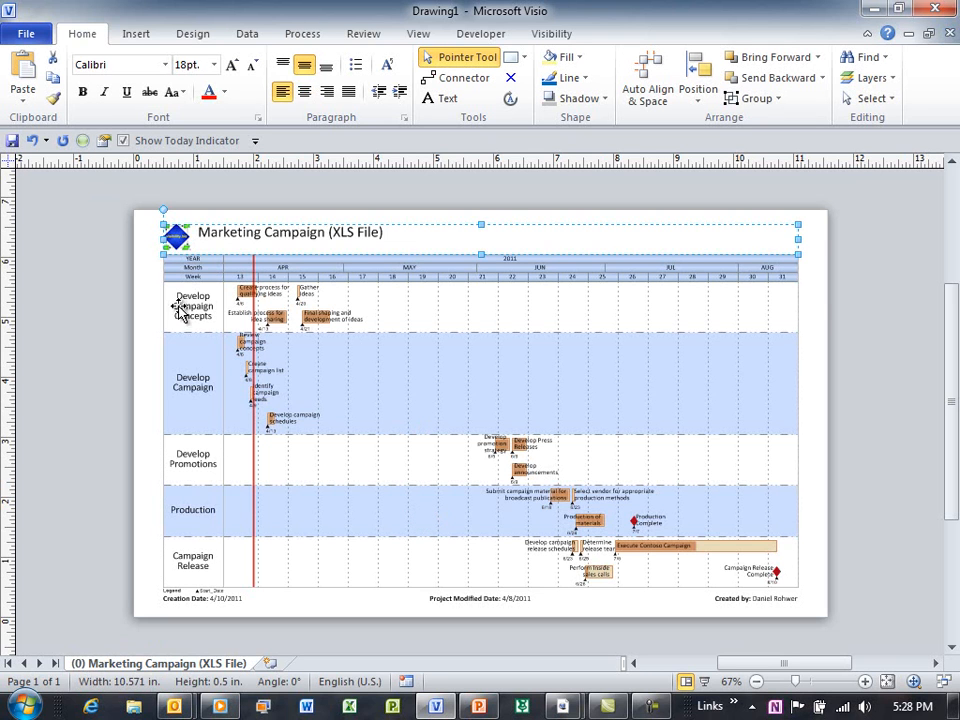
{"action": "left_click", "coordinate": [183, 302]}
{"action": "left_click", "coordinate": [198, 390]}
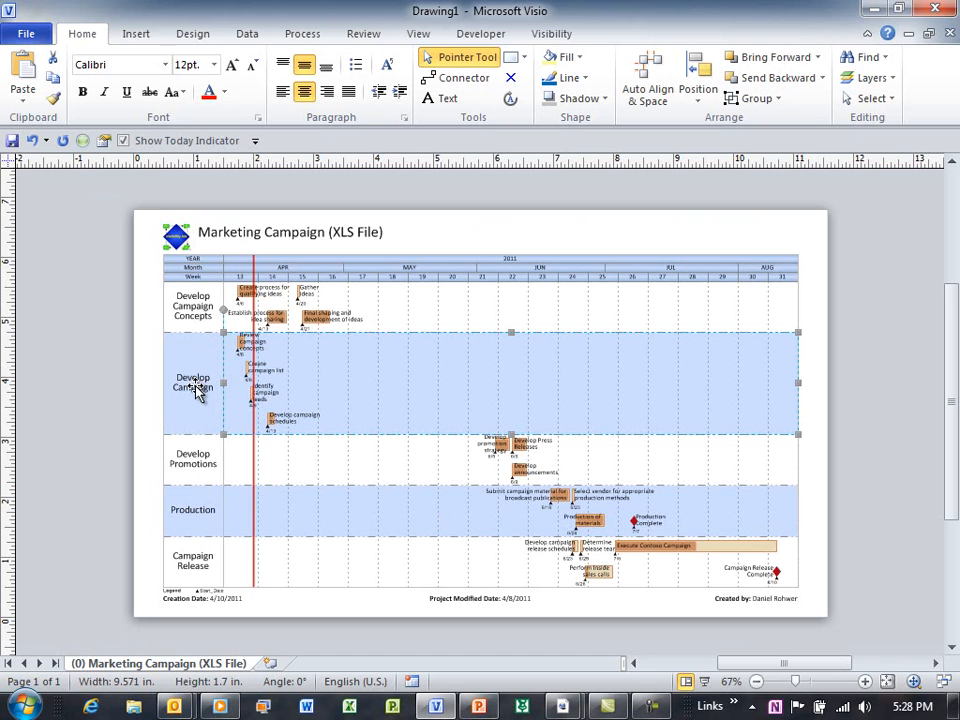
{"action": "left_click", "coordinate": [201, 464]}
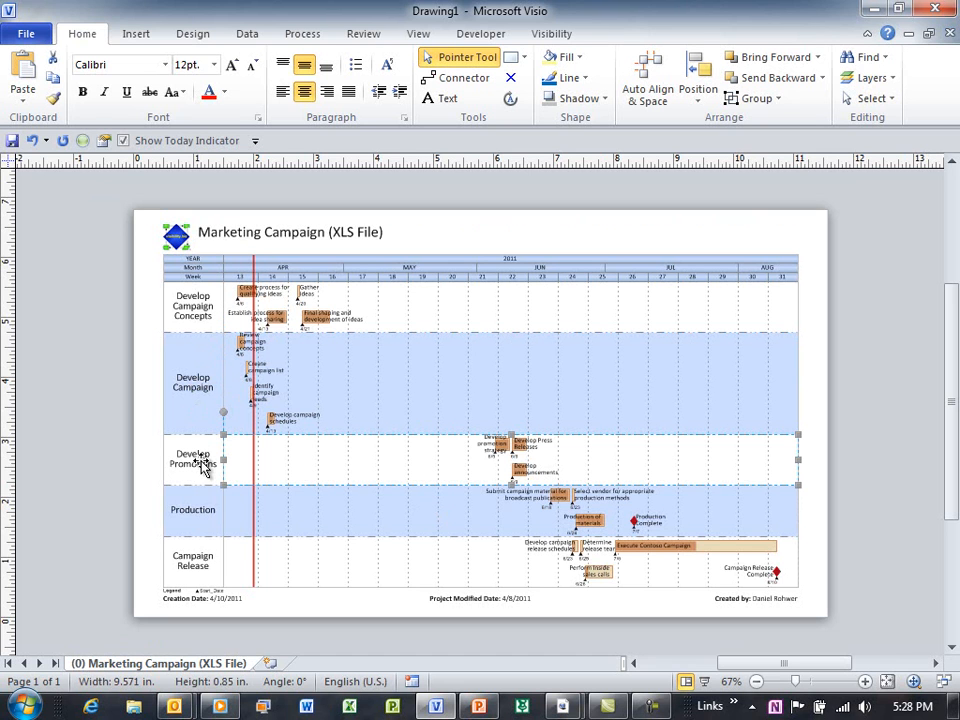
{"action": "left_click_drag", "start_coordinate": [768, 611], "coordinate": [150, 422]}
{"action": "left_click_drag", "start_coordinate": [778, 540], "coordinate": [640, 580]}
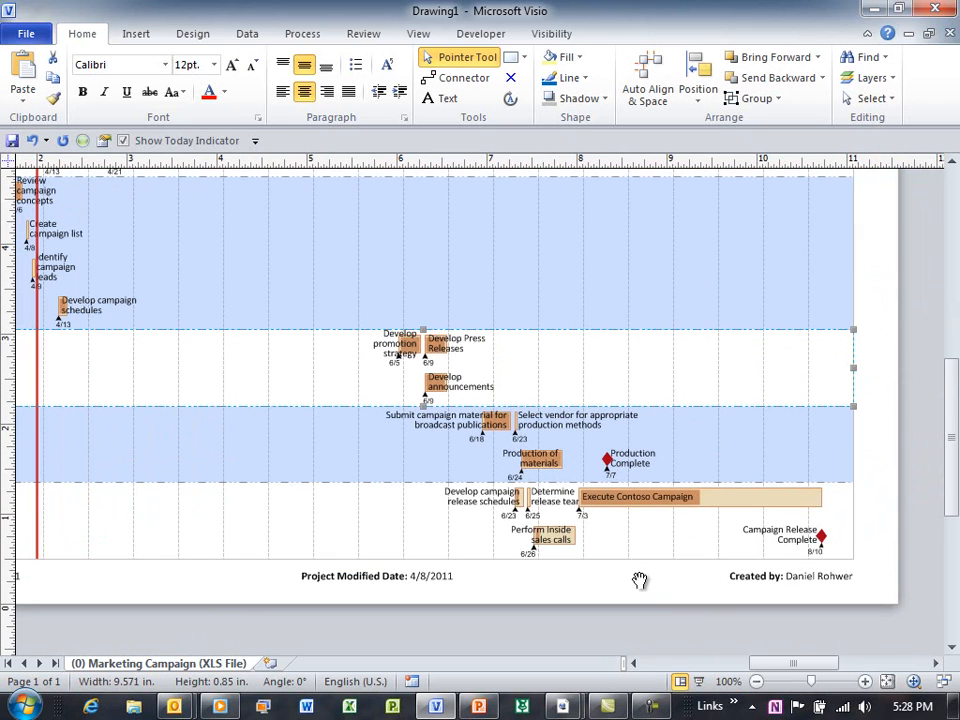
{"action": "right_click", "coordinate": [709, 479], "text": "ctrl+shift"}
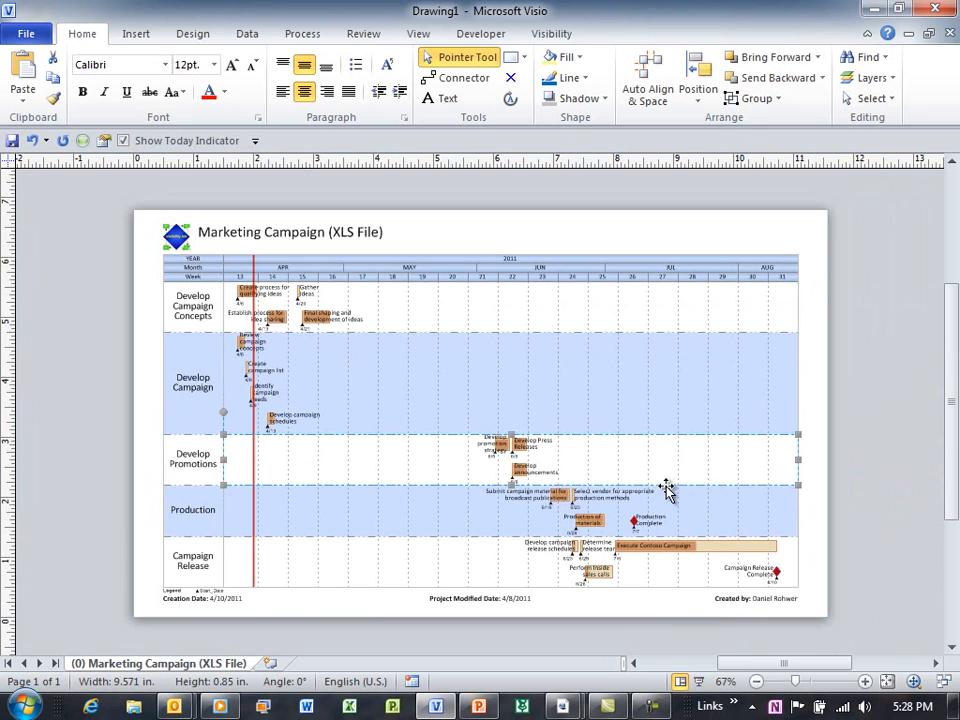
{"action": "left_click", "coordinate": [146, 285]}
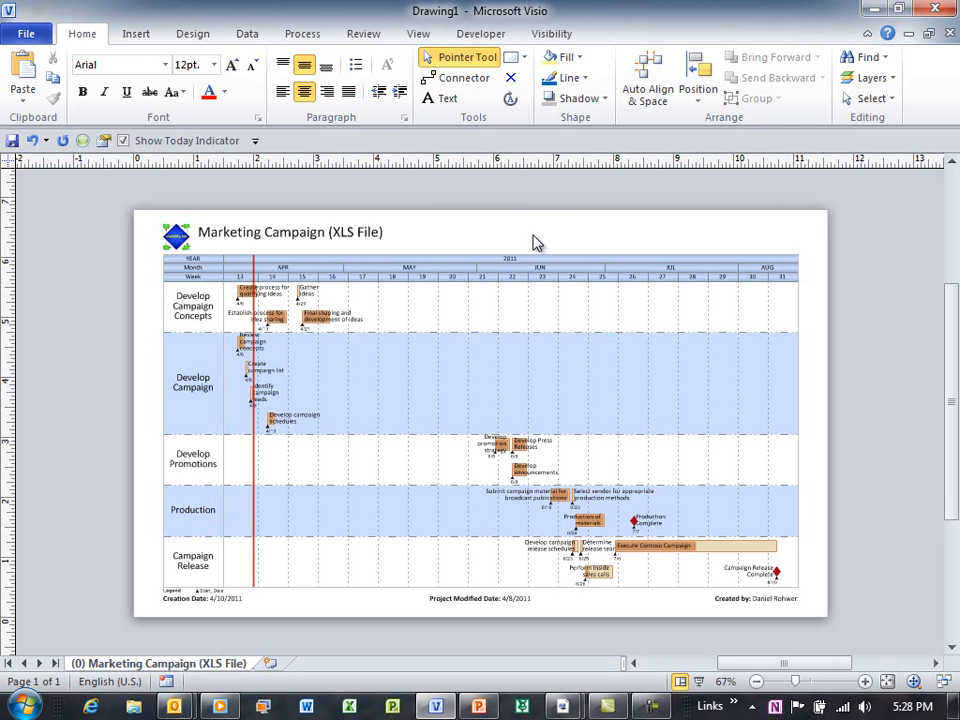
Step: Start refreshing the timeline drawing and remove the original workbook from its data sources
{"action": "left_click", "coordinate": [553, 34]}
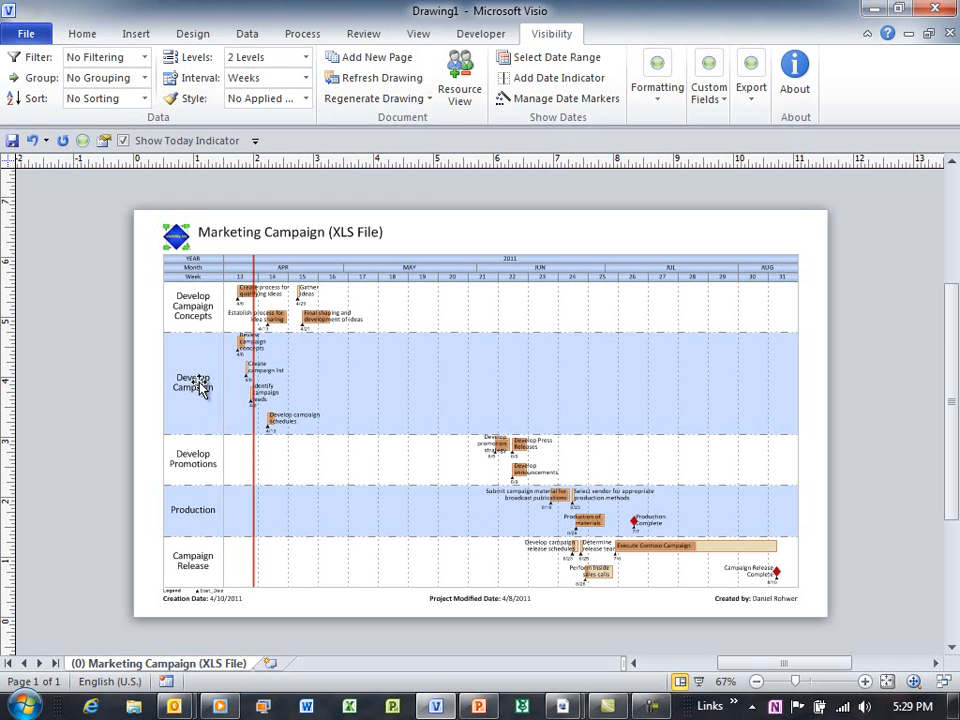
{"action": "left_click", "coordinate": [401, 80]}
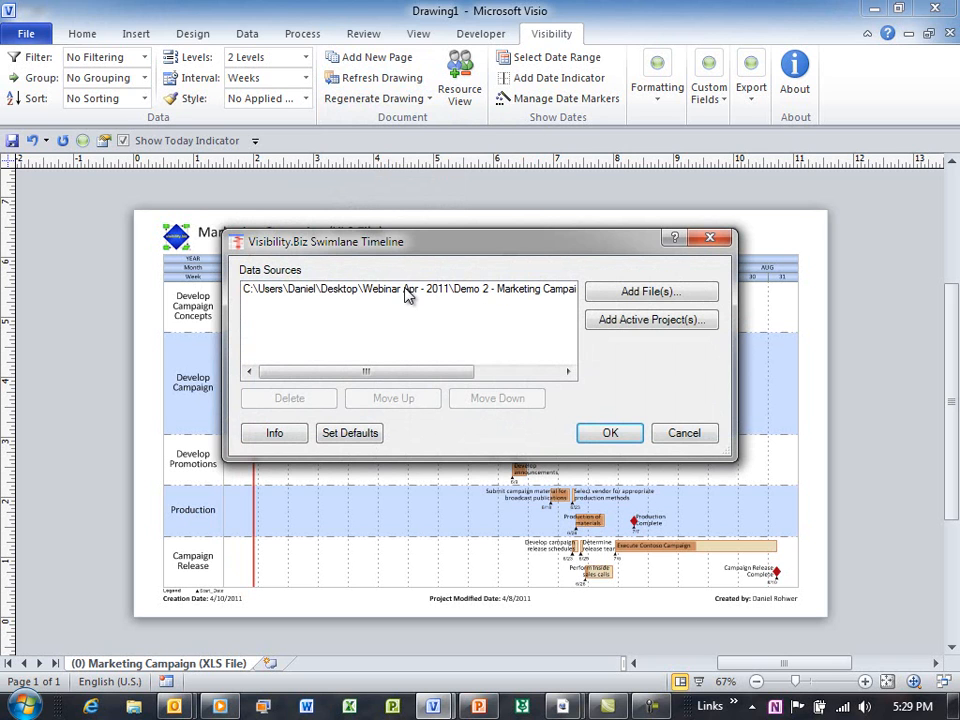
{"action": "left_click", "coordinate": [455, 292]}
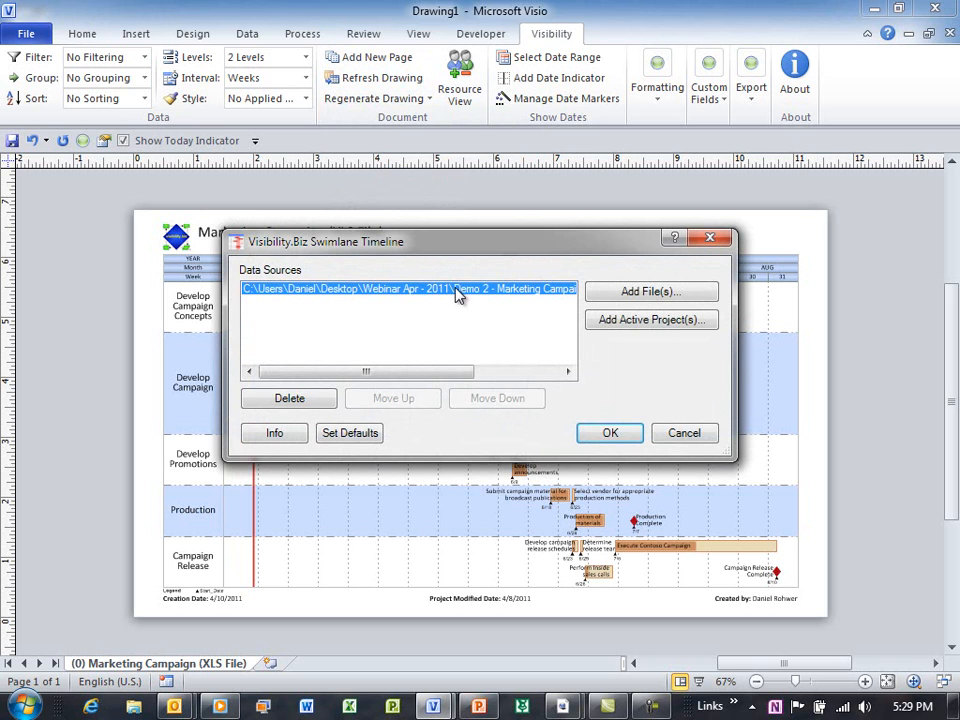
{"action": "left_click", "coordinate": [308, 400]}
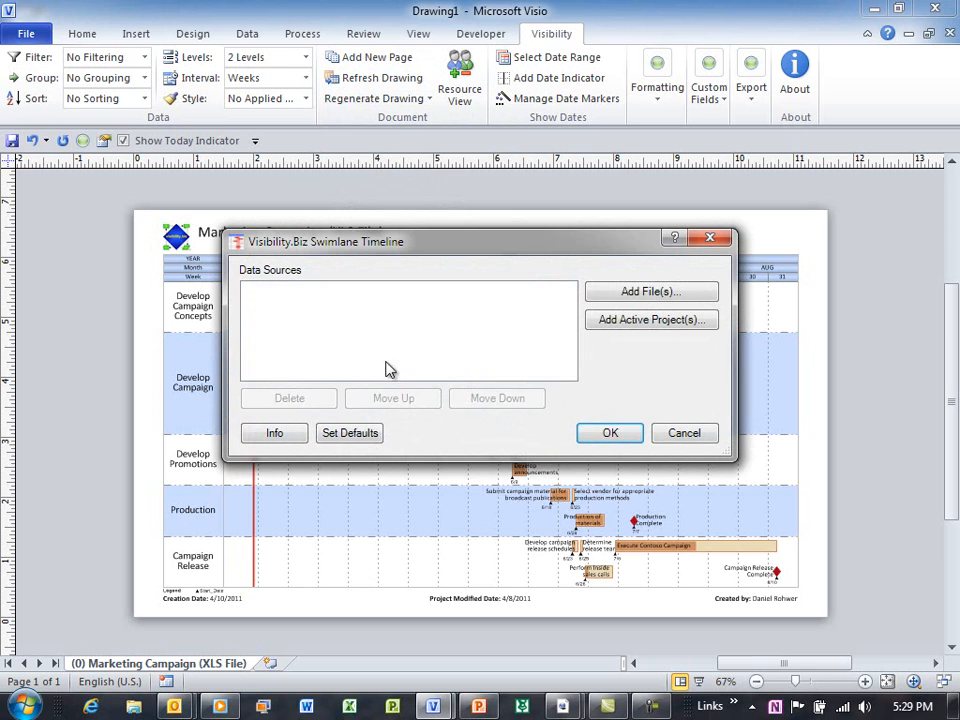
Step: Browse for a replacement Excel data source and open Demo 2 - Marketing Campaign Planning (modified).xls in Excel for review
{"action": "left_click", "coordinate": [670, 291]}
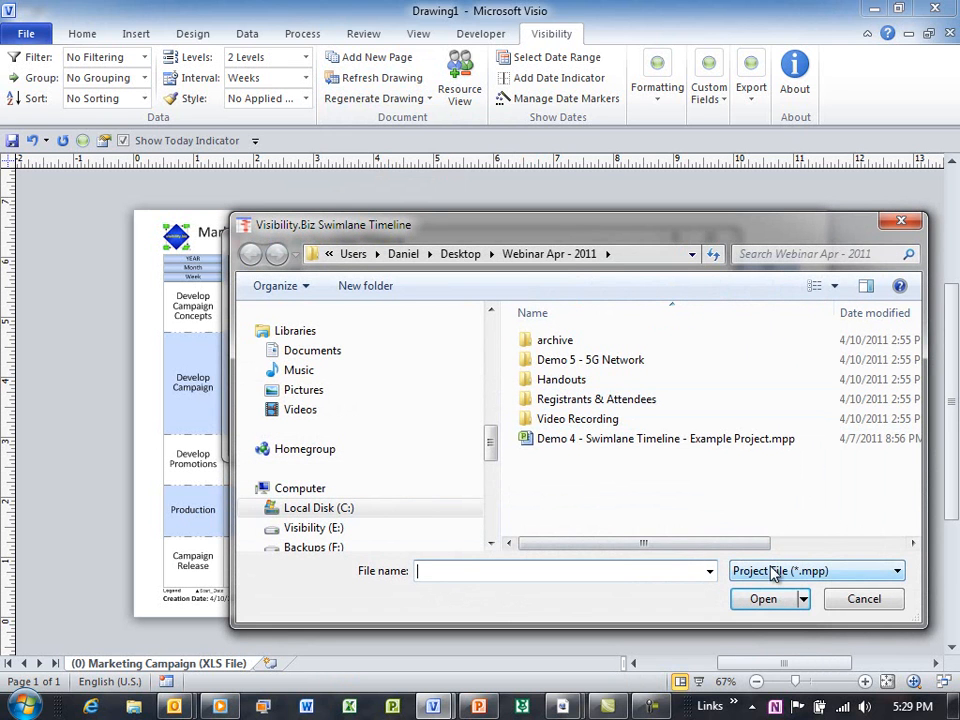
{"action": "left_click", "coordinate": [761, 570]}
{"action": "left_click", "coordinate": [771, 604]}
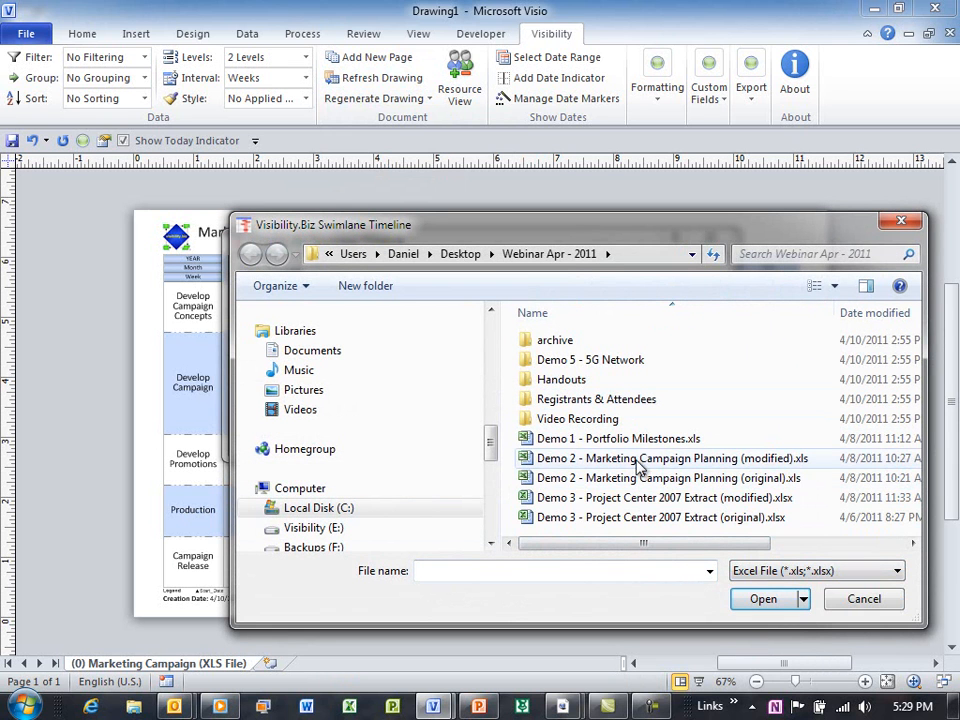
{"action": "right_click", "coordinate": [641, 466]}
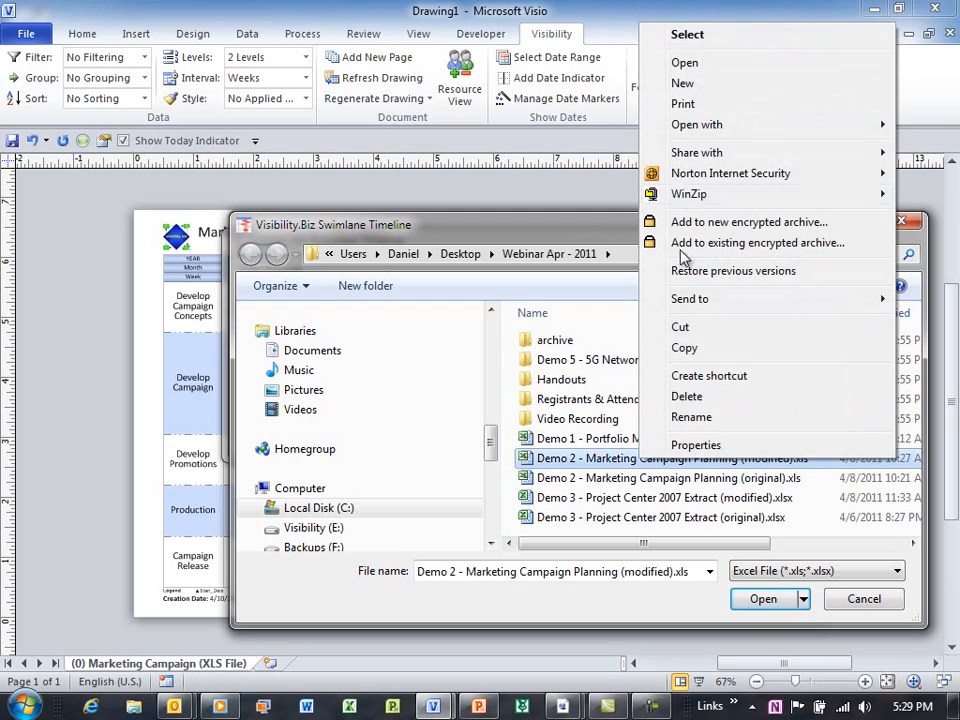
{"action": "left_click", "coordinate": [686, 65]}
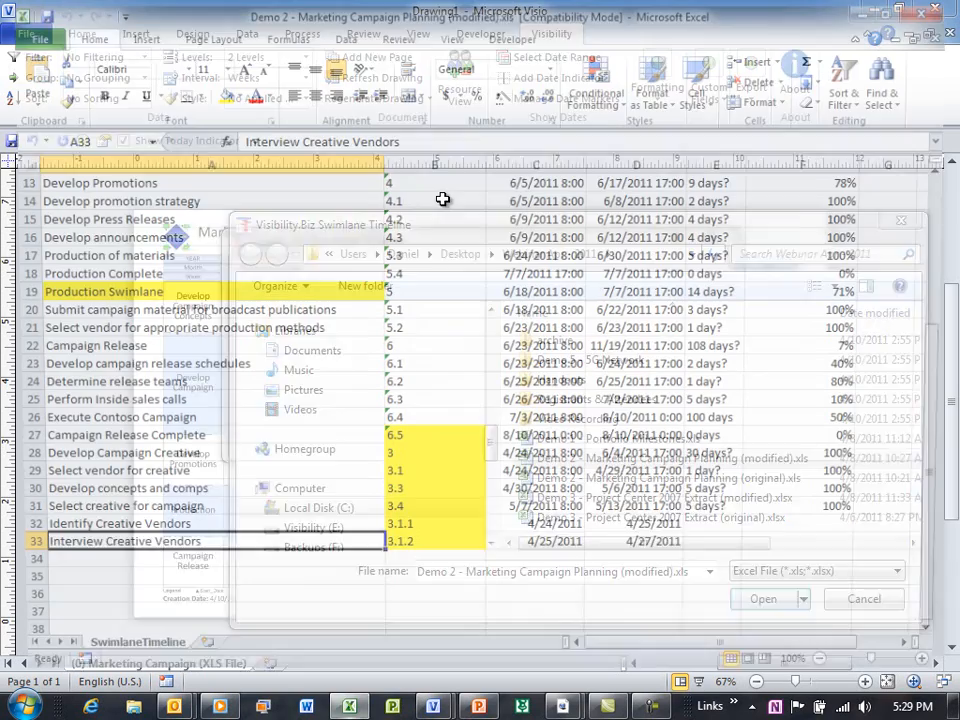
Step: Examine the added Develop Campaign Creative rows, the two third-level vendor tasks and the renamed Production Swimlane row
{"action": "left_click_drag", "start_coordinate": [420, 465], "coordinate": [343, 510]}
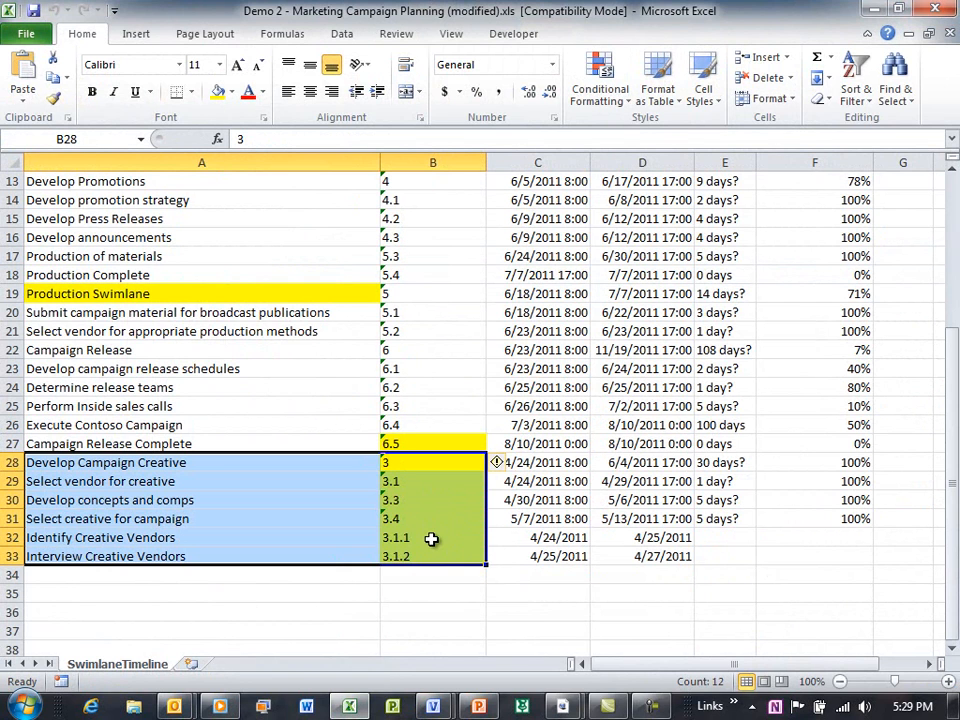
{"action": "left_click_drag", "start_coordinate": [431, 539], "coordinate": [352, 555]}
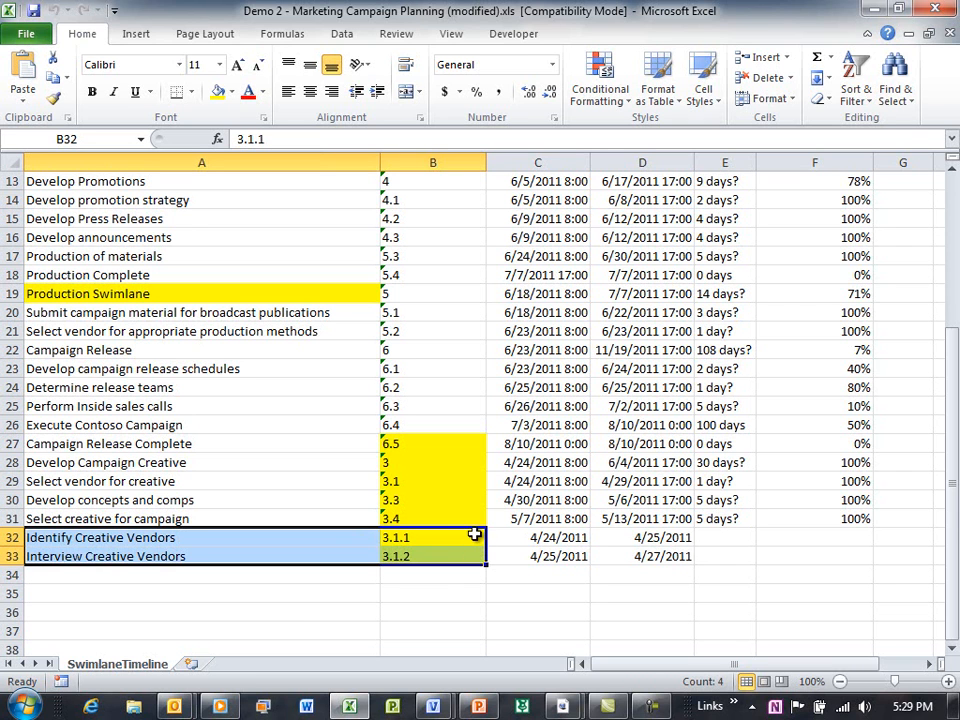
{"action": "left_click", "coordinate": [168, 290]}
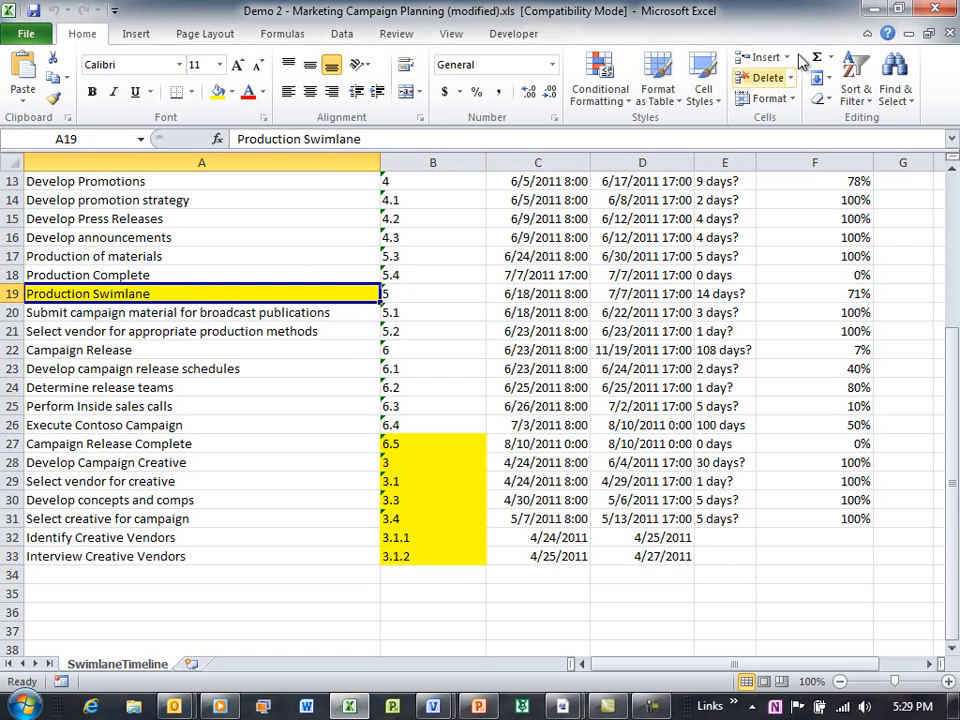
Step: Close the workbook and refresh the Visio timeline with Demo 2 - Marketing Campaign Planning (modified).xls as its data source
{"action": "left_click", "coordinate": [938, 10]}
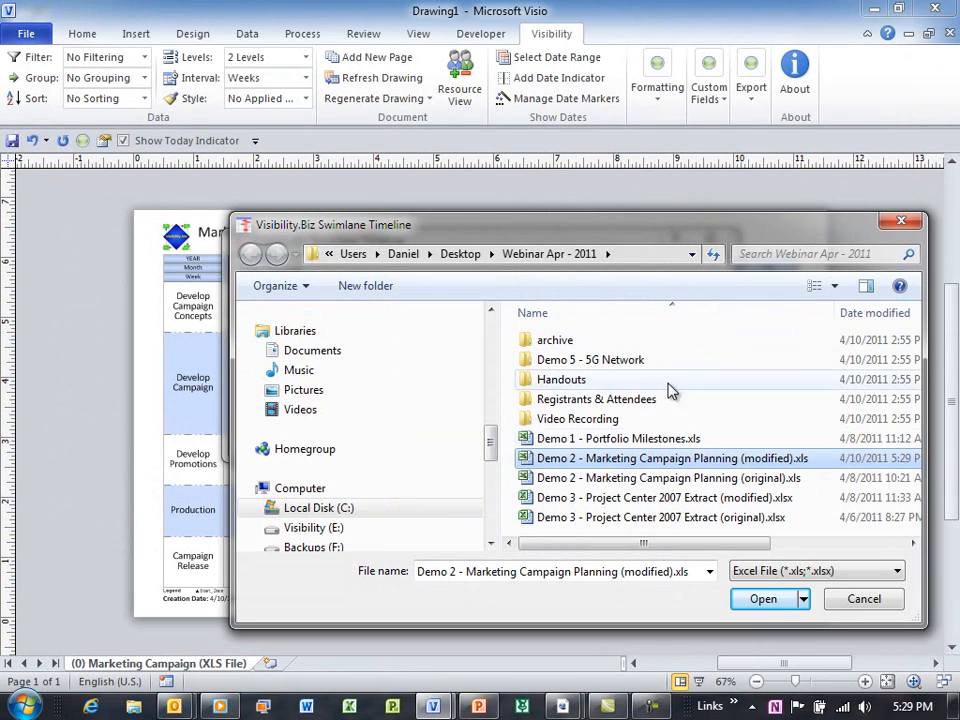
{"action": "double_click", "coordinate": [615, 459]}
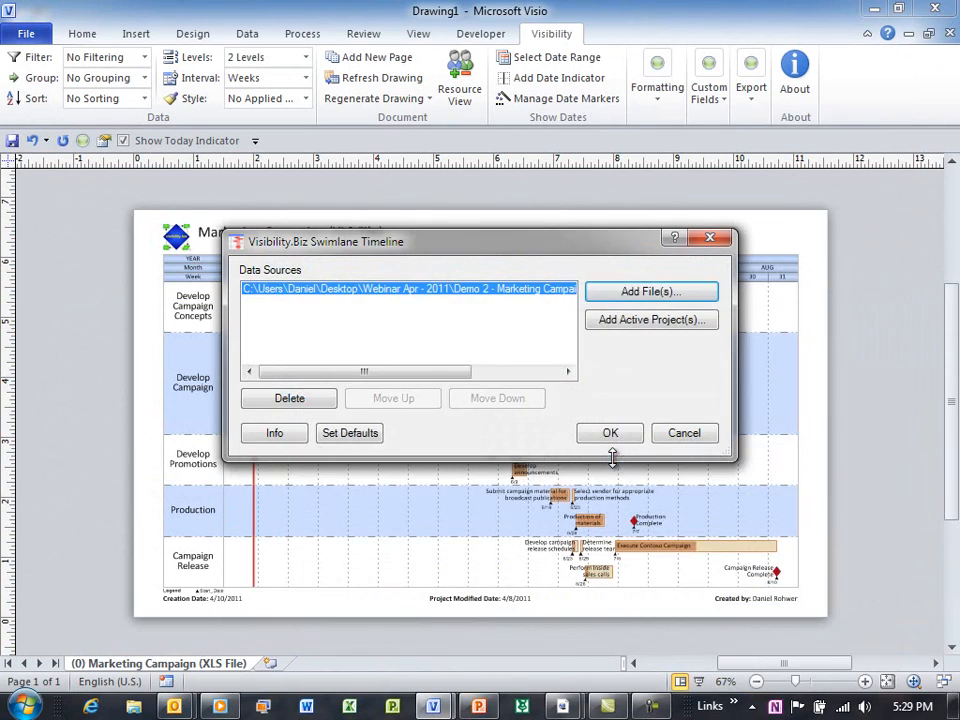
{"action": "left_click", "coordinate": [611, 434]}
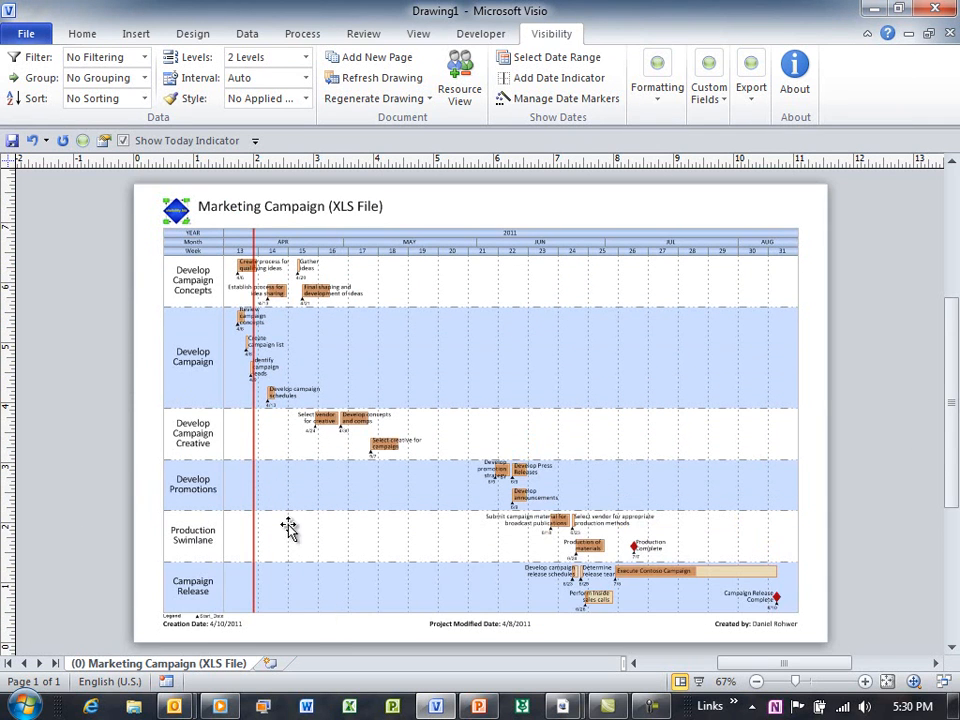
Step: Check the Develop Campaign Creative and Production Swimlane lanes in the refreshed timeline
{"action": "left_click", "coordinate": [197, 425]}
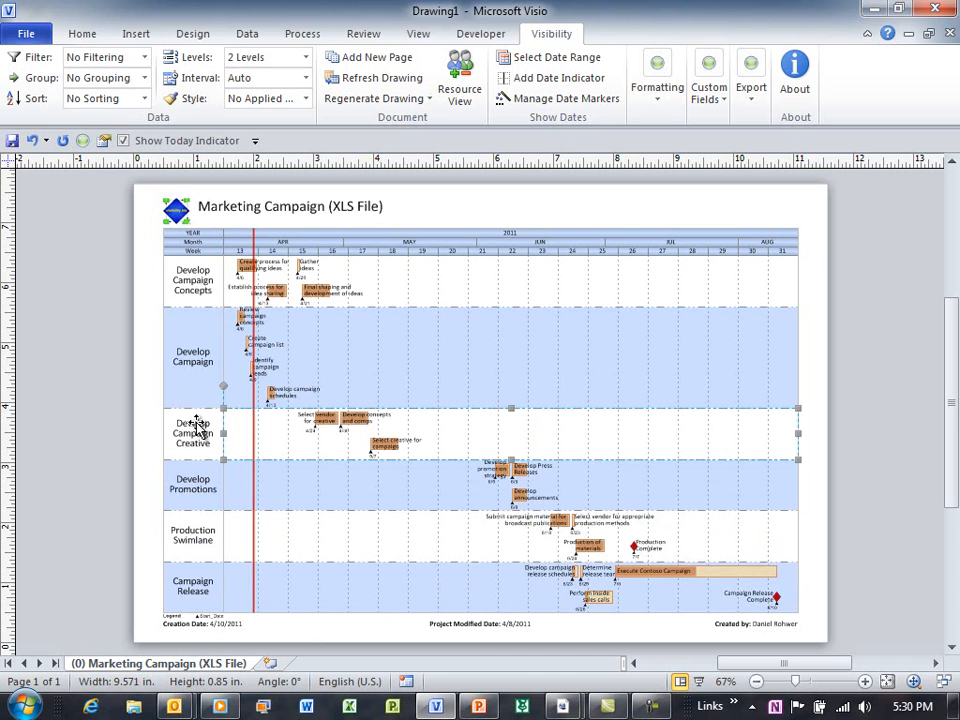
{"action": "left_click", "coordinate": [200, 545]}
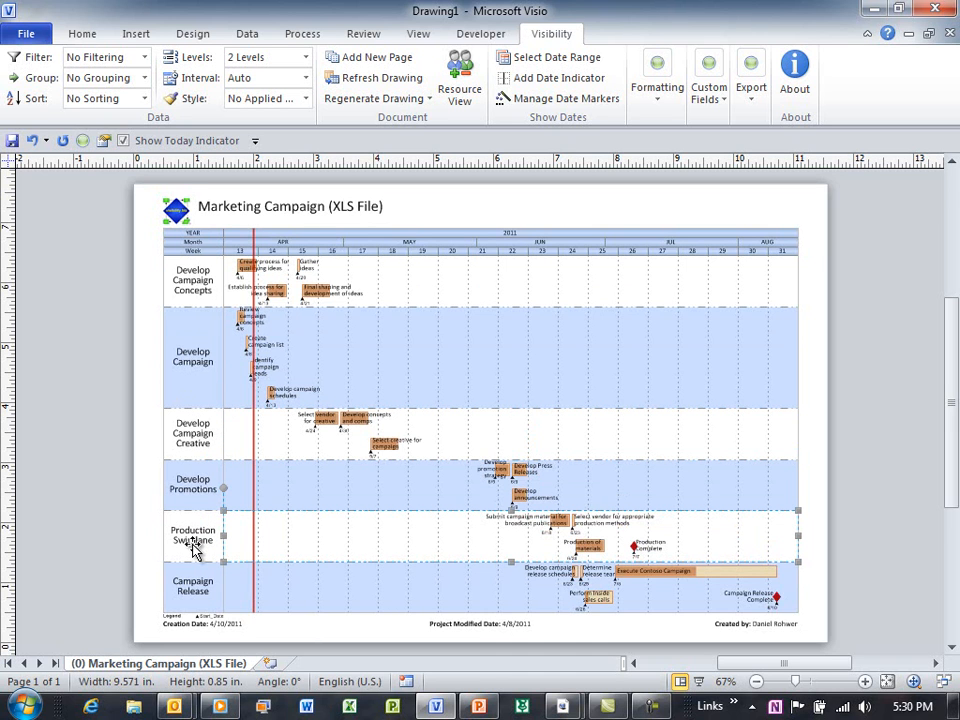
Step: Set the timeline to show 3 levels of tasks so the third-level vendor tasks are included
{"action": "left_click_drag", "start_coordinate": [139, 362], "coordinate": [596, 622]}
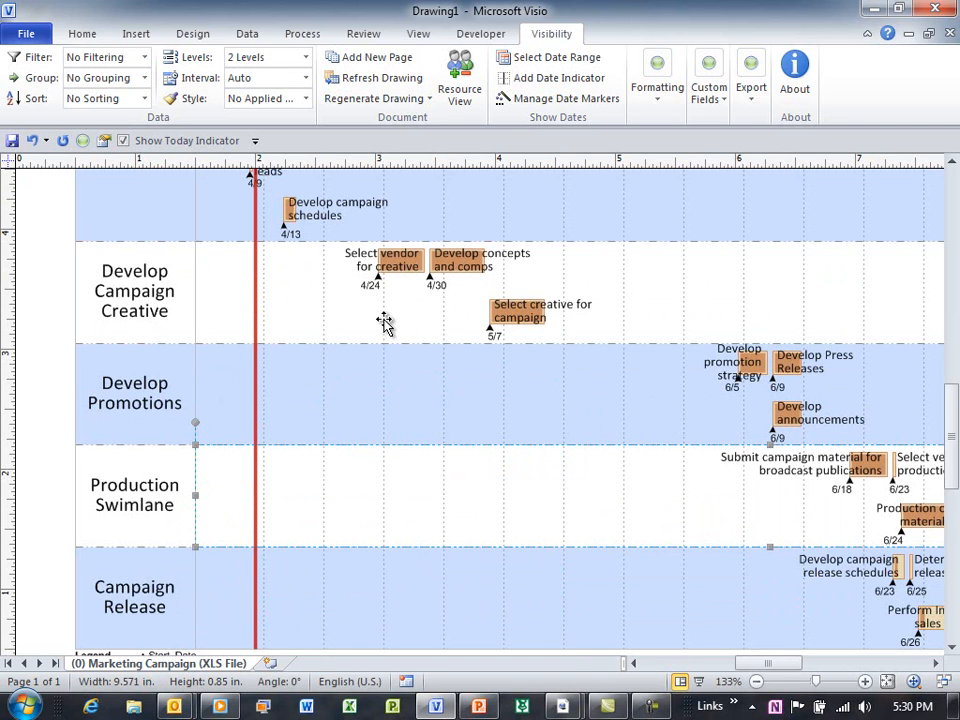
{"action": "left_click", "coordinate": [306, 63]}
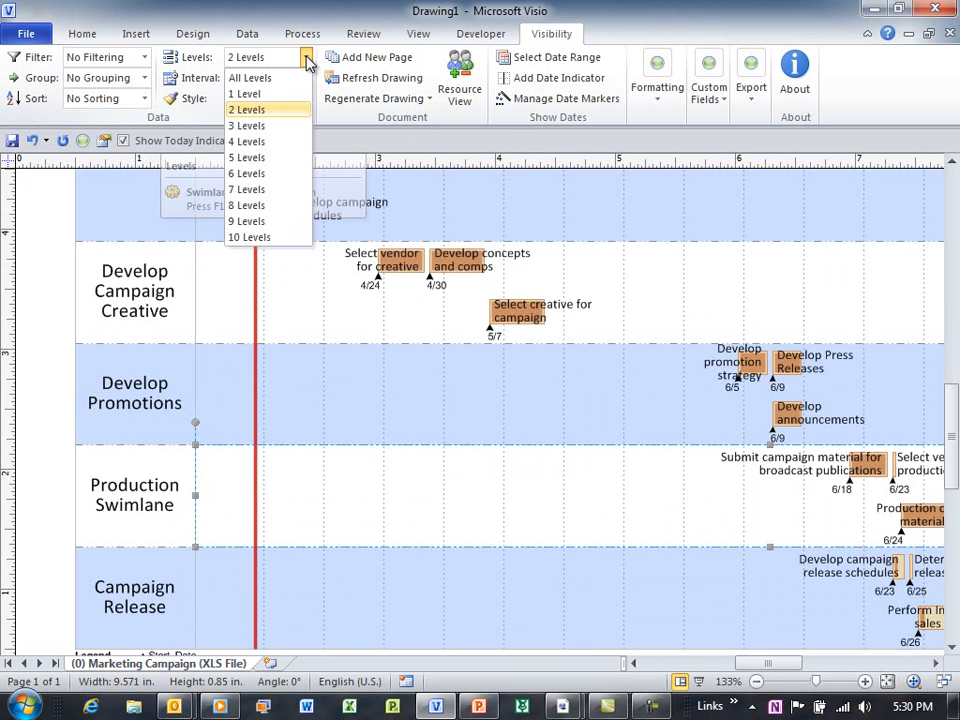
{"action": "left_click", "coordinate": [252, 126]}
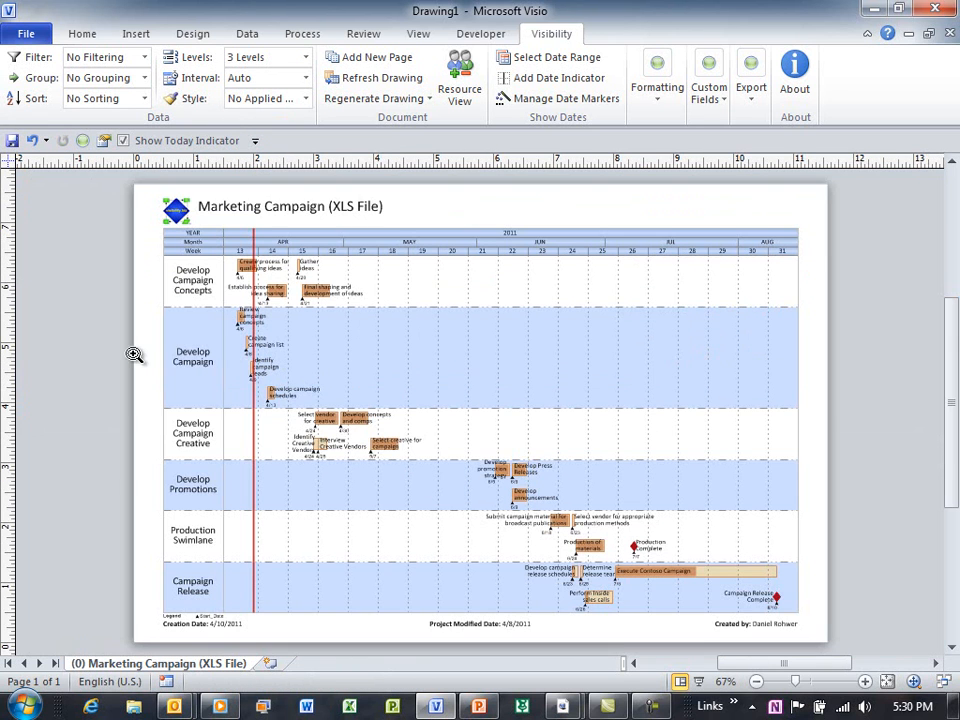
Step: Widen the label of the Identify Creative Vendors task in the Develop Campaign Creative lane to fit its text on two lines
{"action": "left_click_drag", "start_coordinate": [133, 358], "coordinate": [452, 499]}
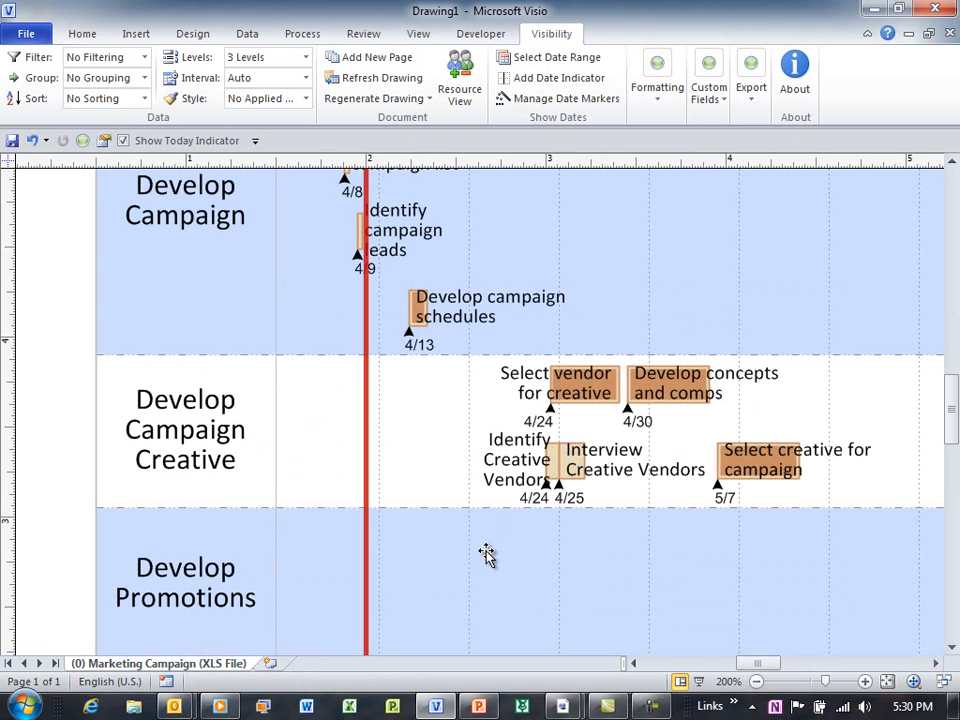
{"action": "left_click", "coordinate": [497, 476]}
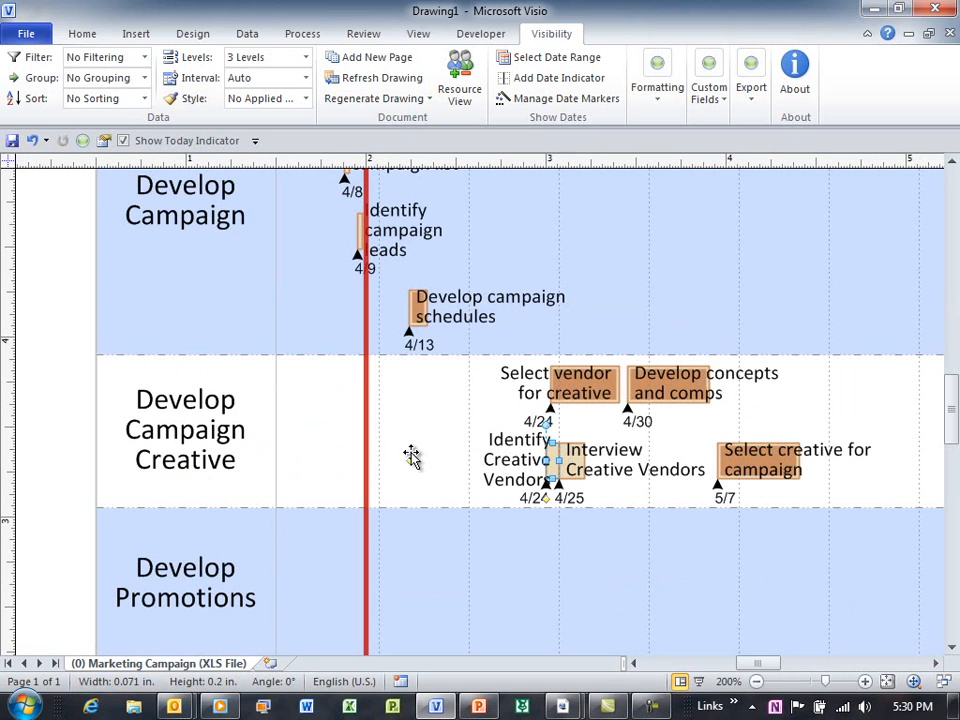
{"action": "left_click_drag", "start_coordinate": [411, 460], "coordinate": [377, 460]}
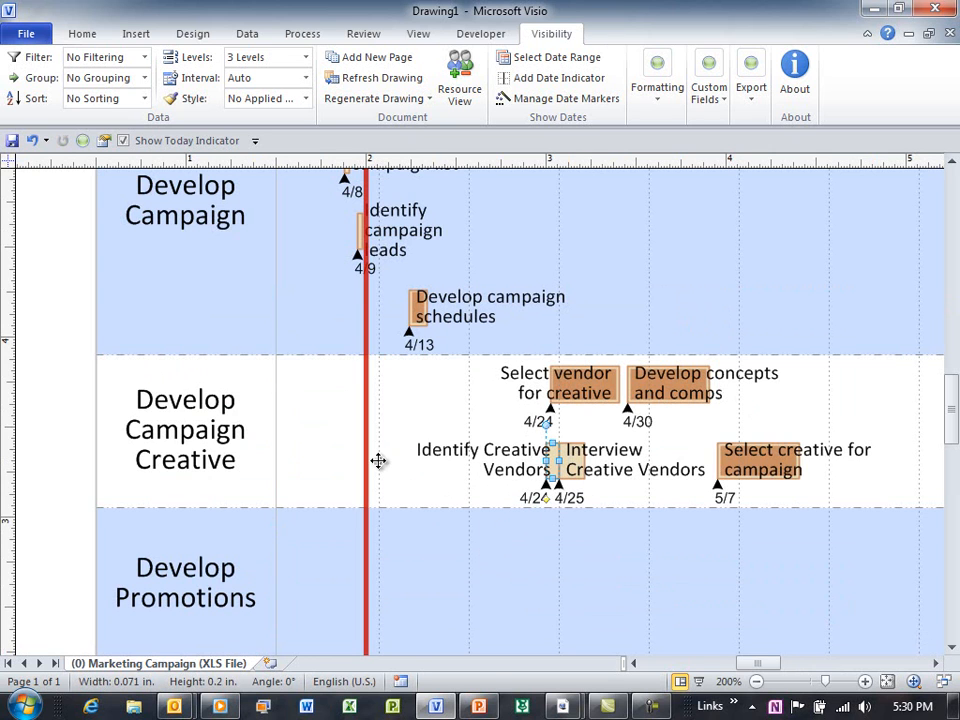
{"action": "left_click", "coordinate": [511, 539]}
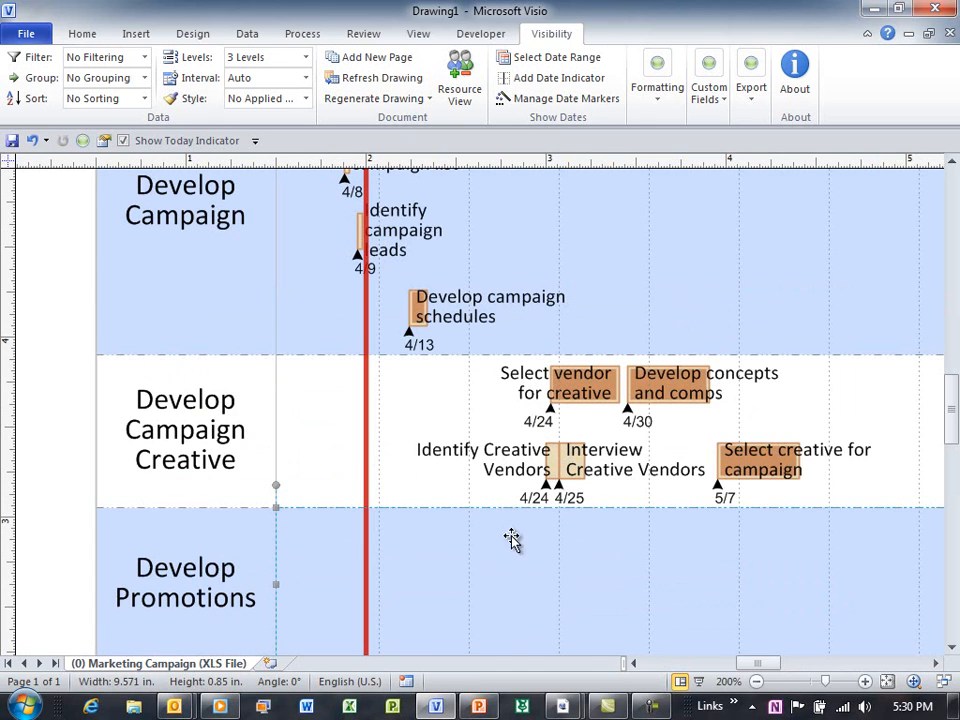
{"action": "left_click", "coordinate": [523, 467]}
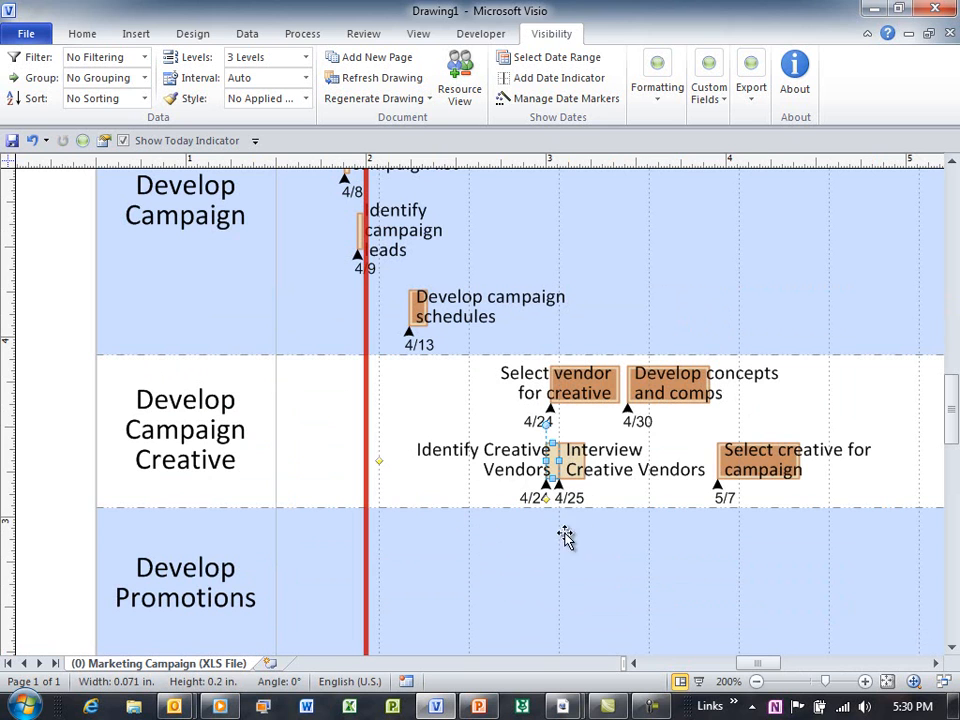
{"action": "left_click", "coordinate": [620, 535]}
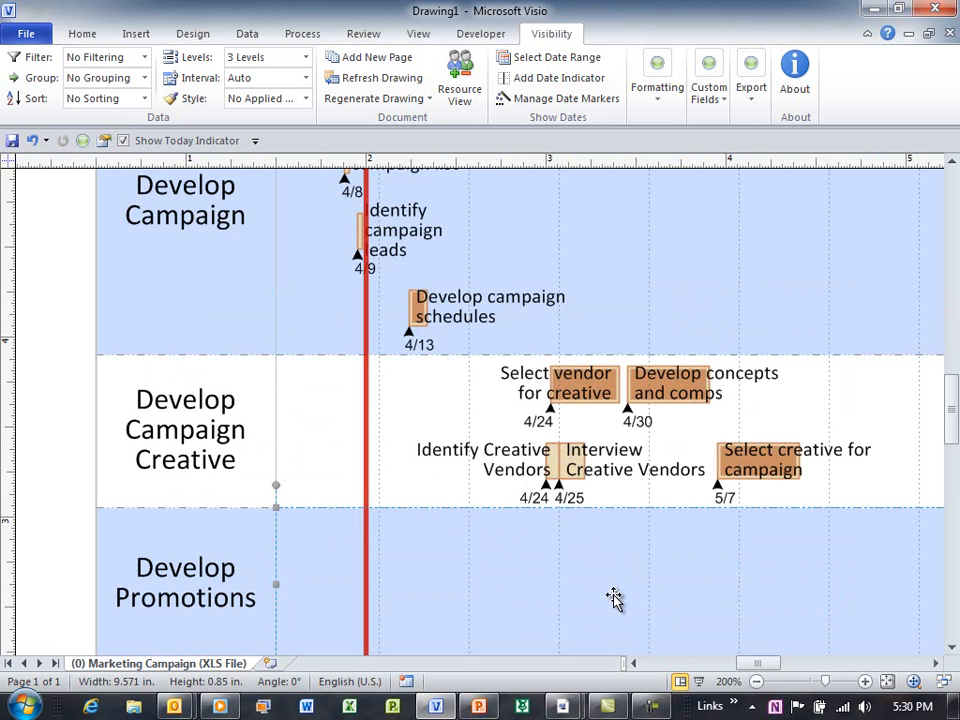
{"action": "key", "text": "ctrl+shift+w"}
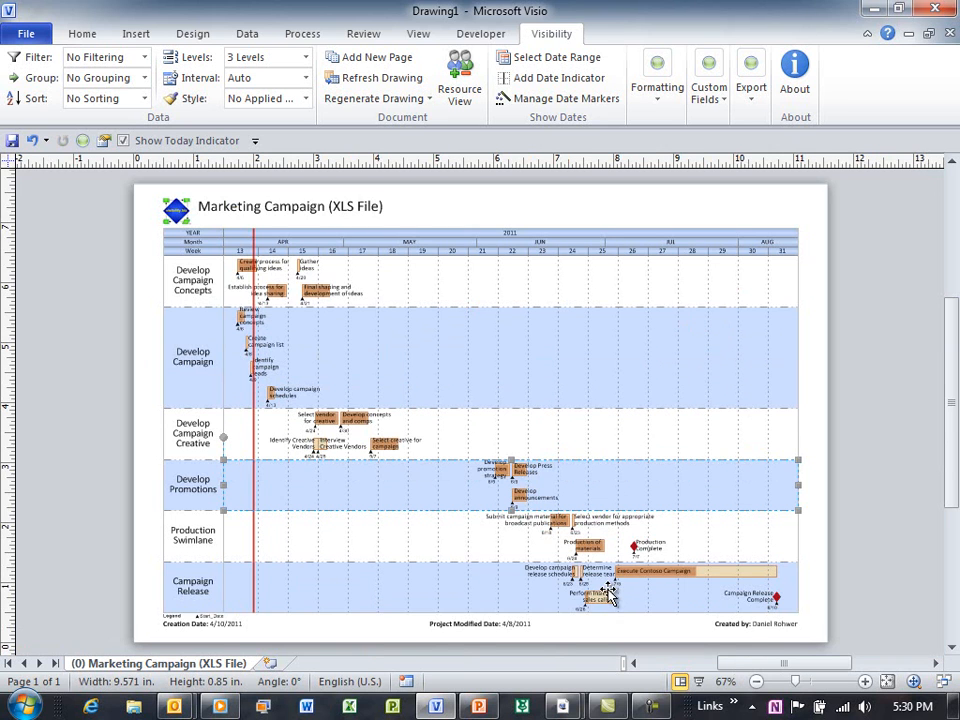
{"action": "left_click", "coordinate": [822, 454]}
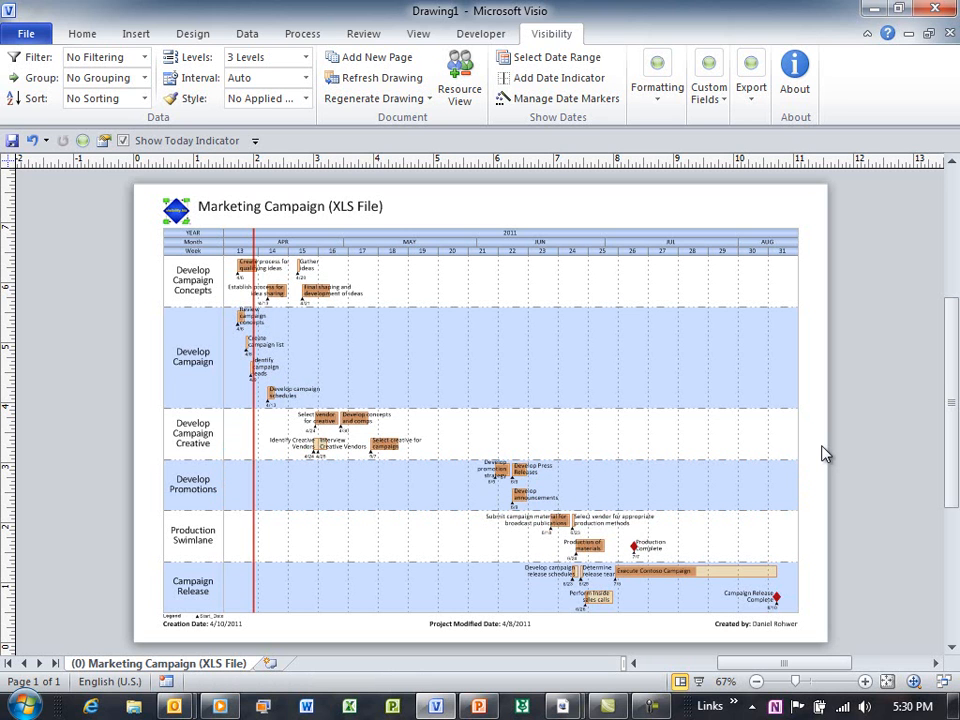
Step: Set the timeline's date interval to 2 Weeks
{"action": "left_click", "coordinate": [26, 33]}
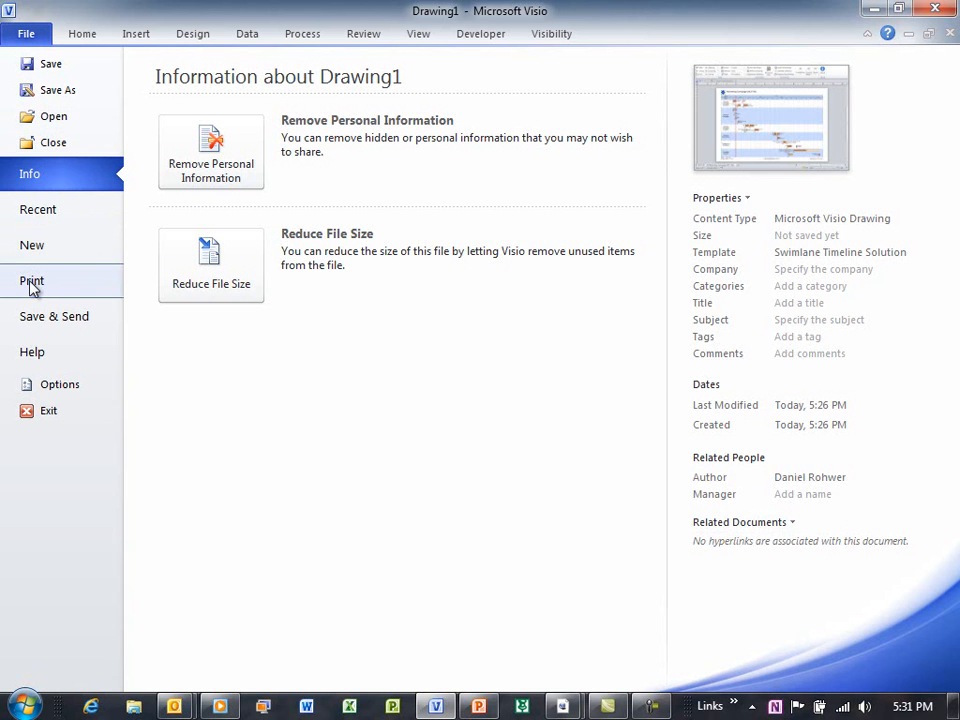
{"action": "left_click", "coordinate": [578, 35]}
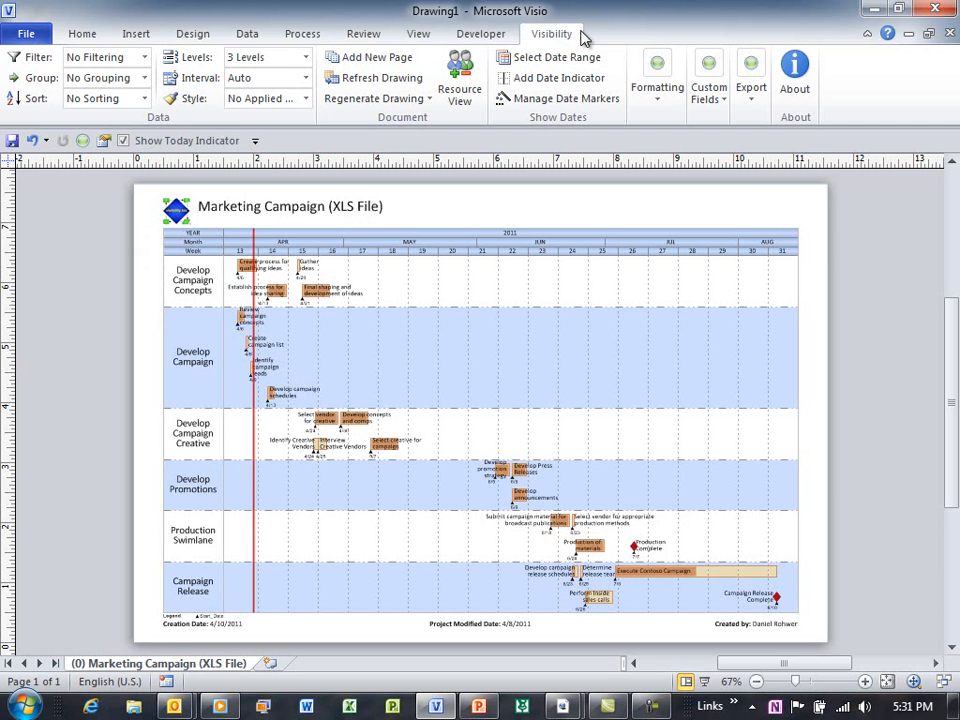
{"action": "left_click", "coordinate": [306, 77]}
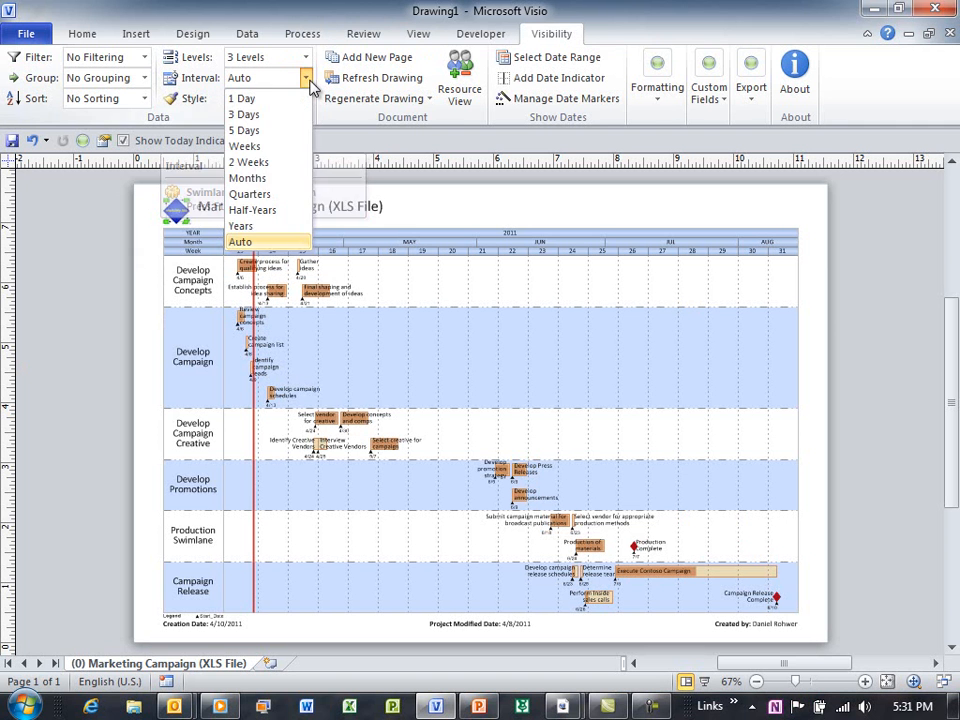
{"action": "left_click", "coordinate": [272, 163]}
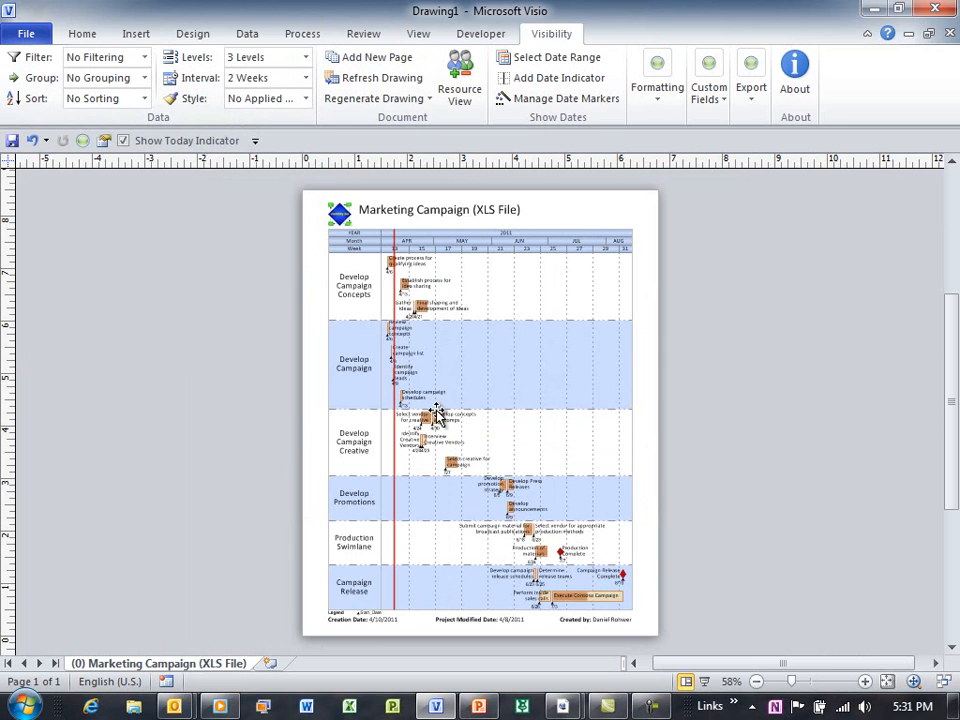
Step: Preview the timeline for printing and set the printer paper orientation to Portrait, applying the page setup
{"action": "left_click", "coordinate": [26, 36]}
{"action": "left_click", "coordinate": [35, 280]}
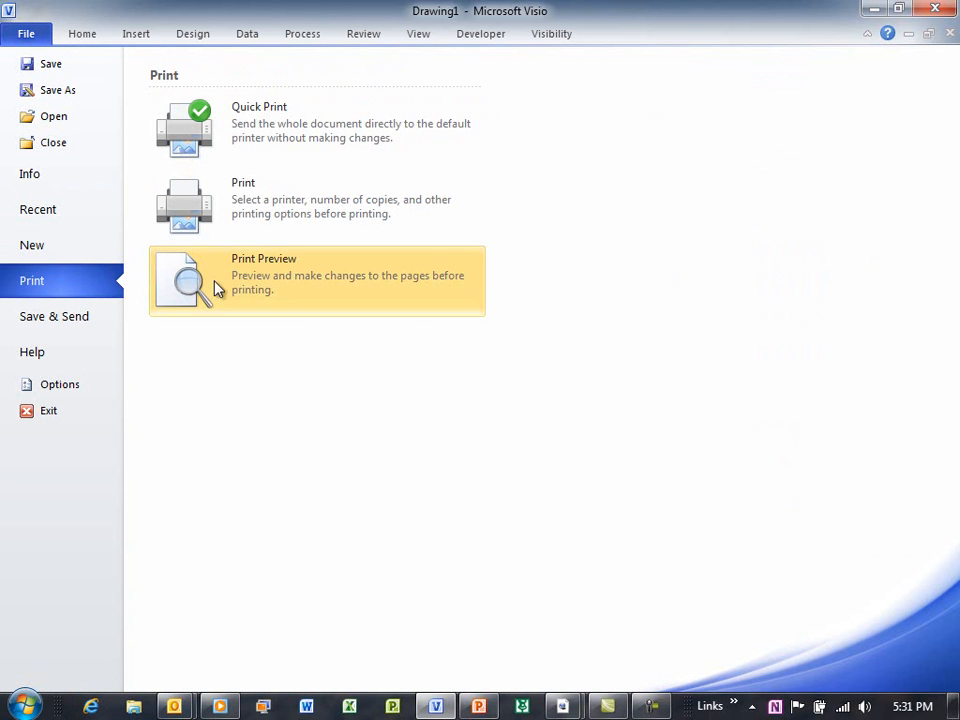
{"action": "left_click", "coordinate": [268, 289]}
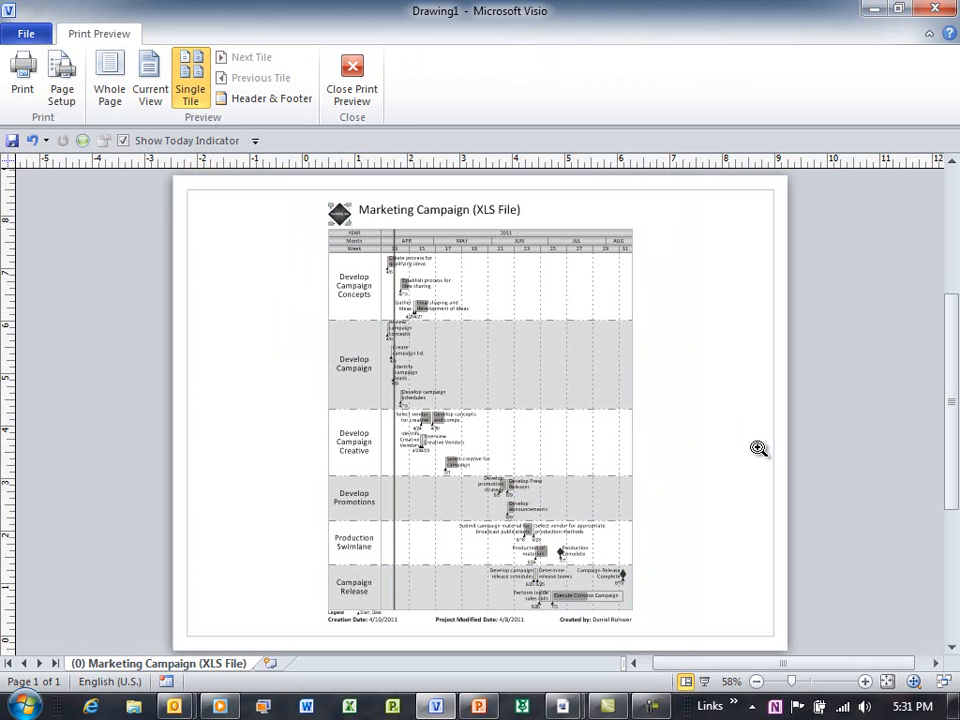
{"action": "left_click", "coordinate": [62, 95]}
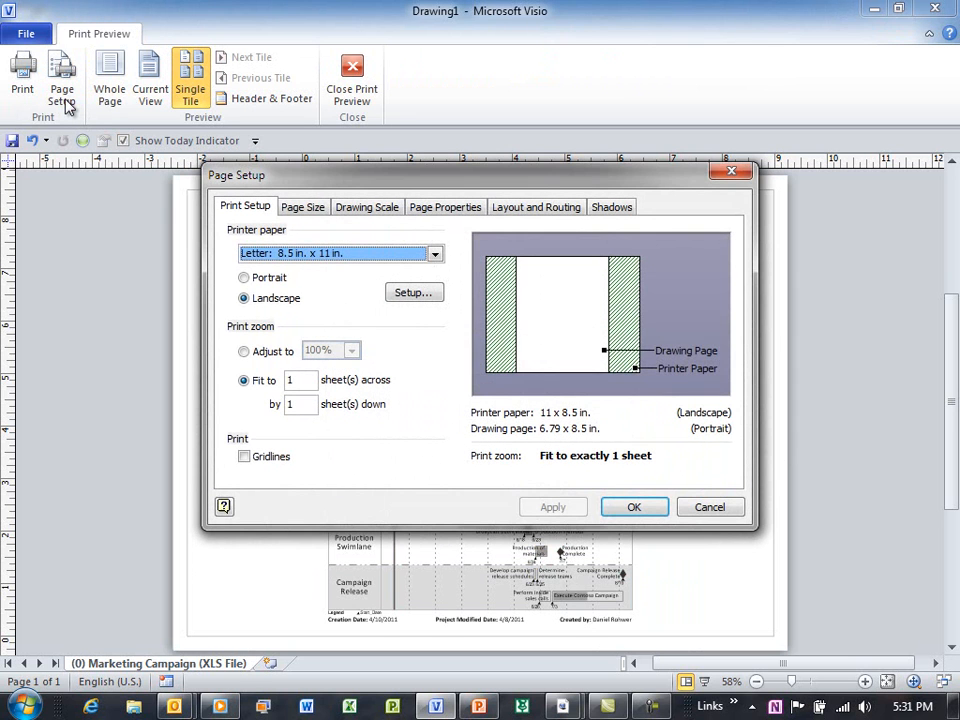
{"action": "left_click", "coordinate": [267, 283]}
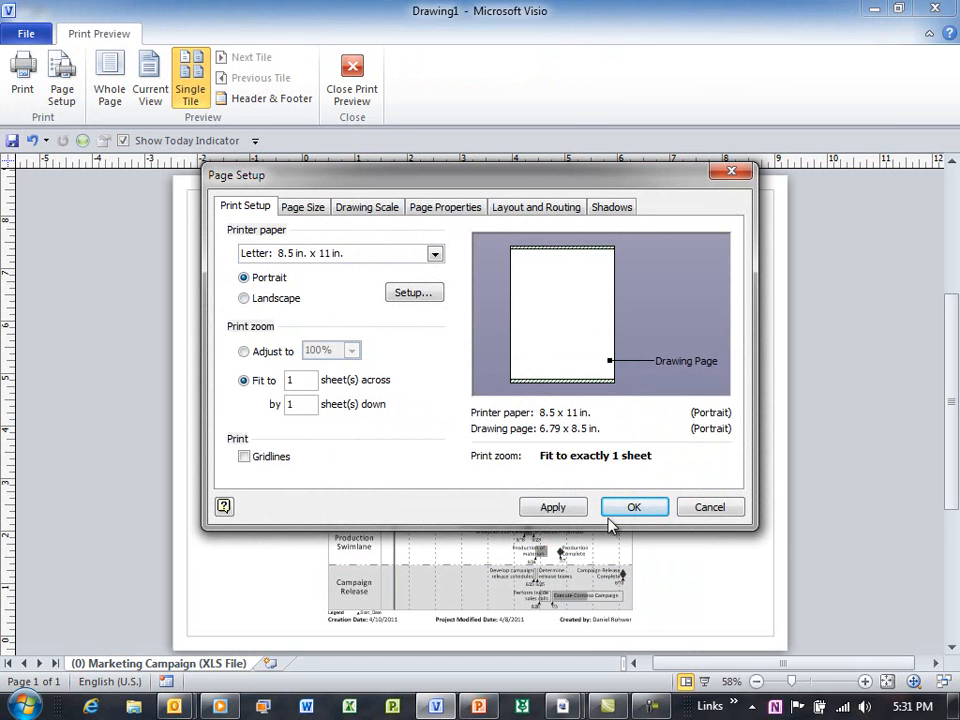
{"action": "left_click", "coordinate": [553, 510]}
{"action": "left_click", "coordinate": [634, 507]}
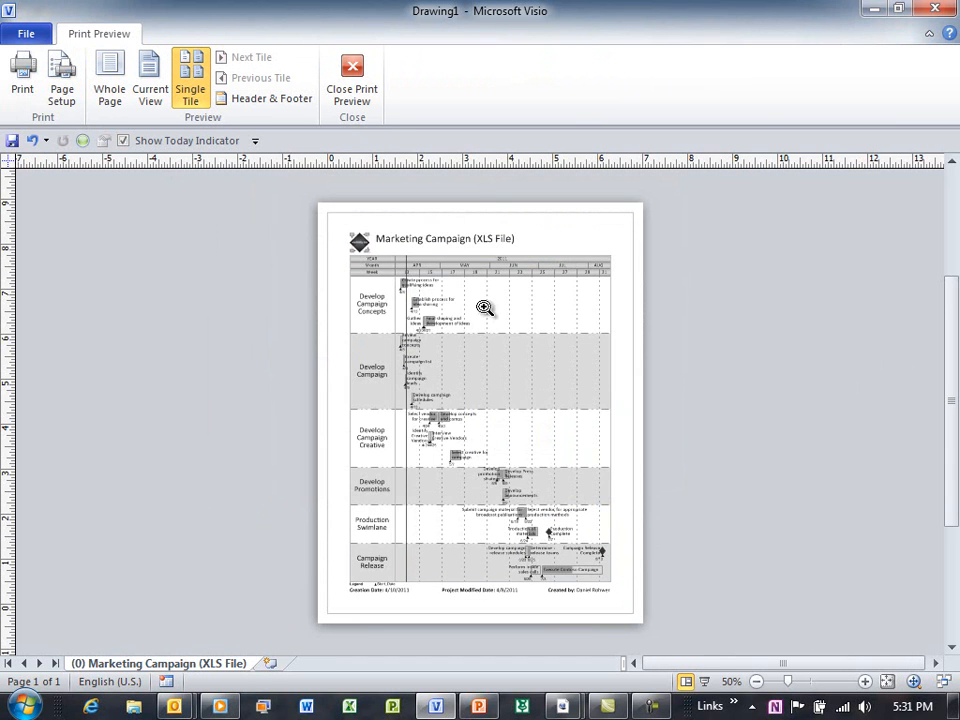
Step: Close the print preview and exit the program without saving Drawing1
{"action": "left_click", "coordinate": [450, 298]}
{"action": "mouse_move", "coordinate": [955, 407]}
{"action": "left_mouse_down"}
{"action": "mouse_move", "coordinate": [955, 392]}
{"action": "mouse_move", "coordinate": [955, 503]}
{"action": "mouse_move", "coordinate": [955, 400]}
{"action": "left_mouse_up"}
{"action": "left_click", "coordinate": [558, 456]}
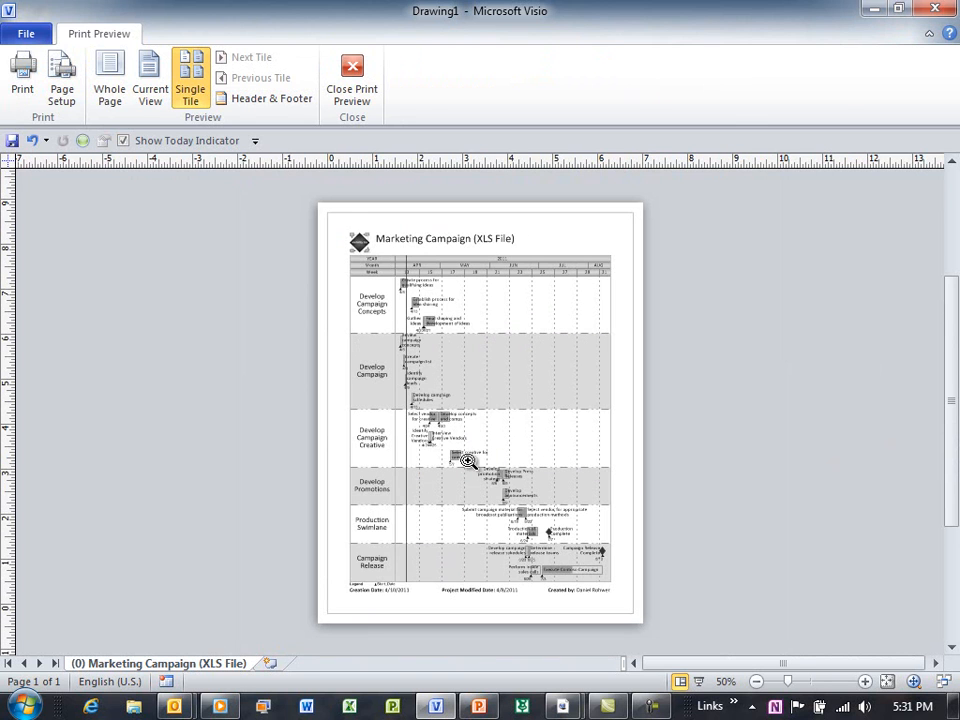
{"action": "left_click", "coordinate": [350, 95]}
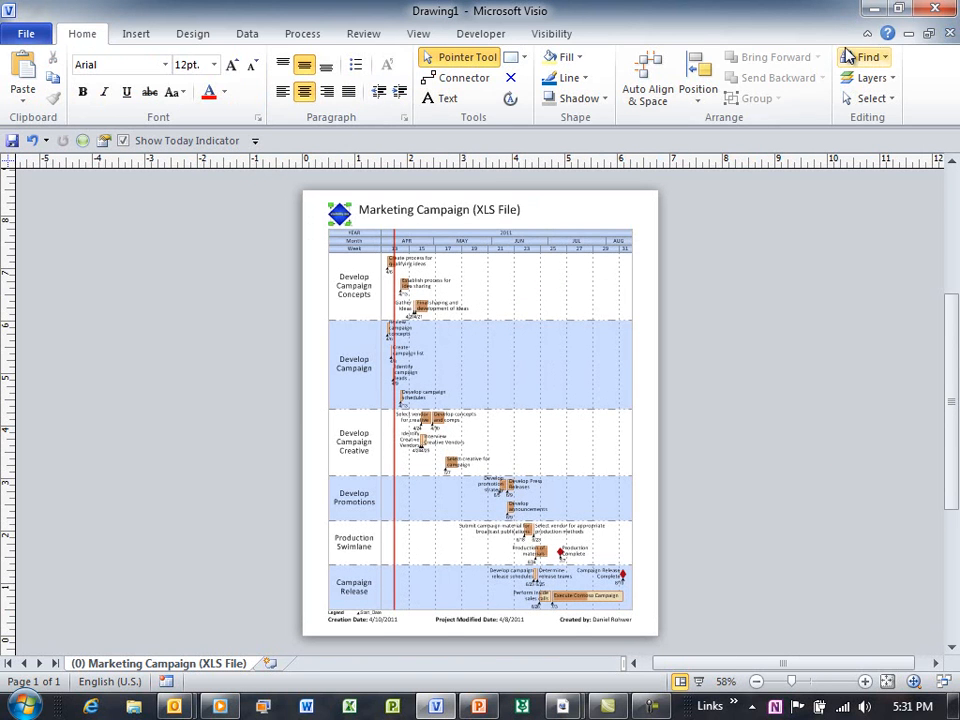
{"action": "left_click", "coordinate": [939, 9]}
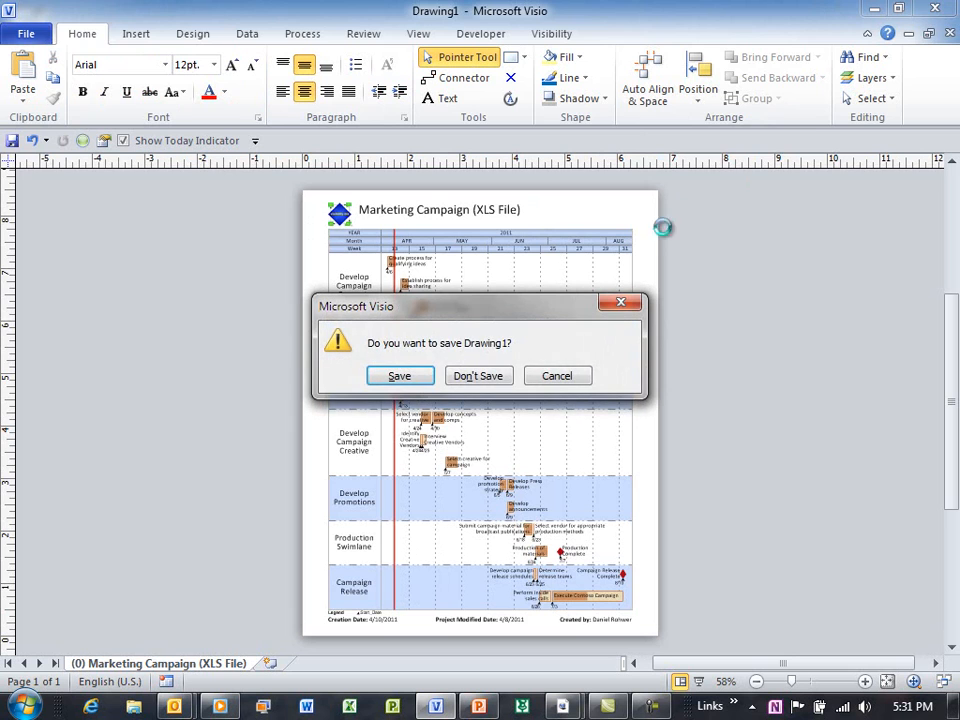
{"action": "left_click", "coordinate": [483, 376]}
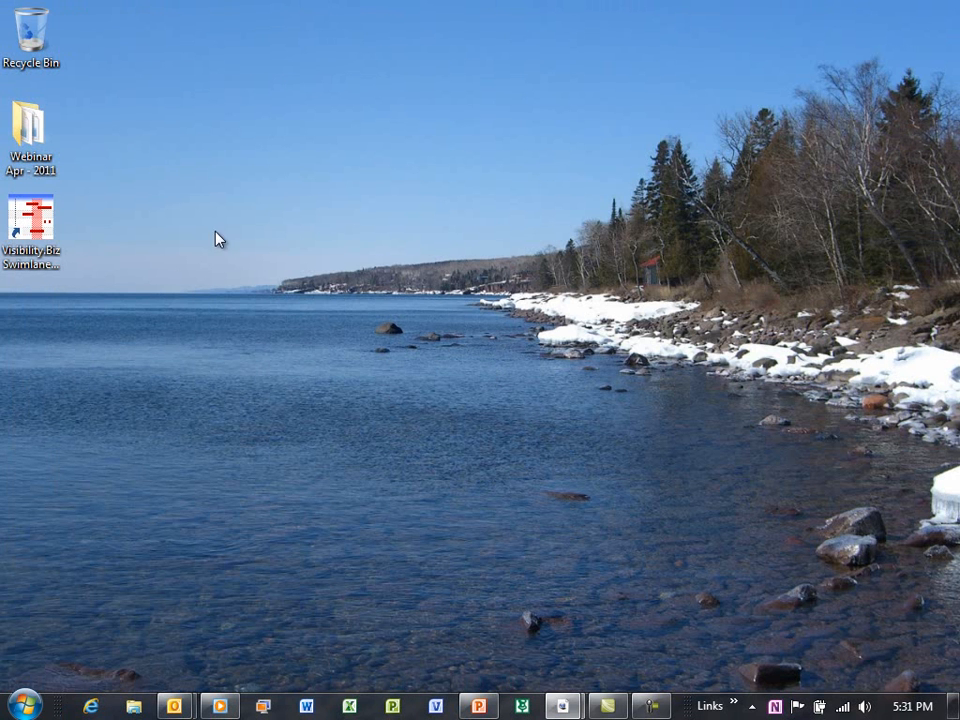